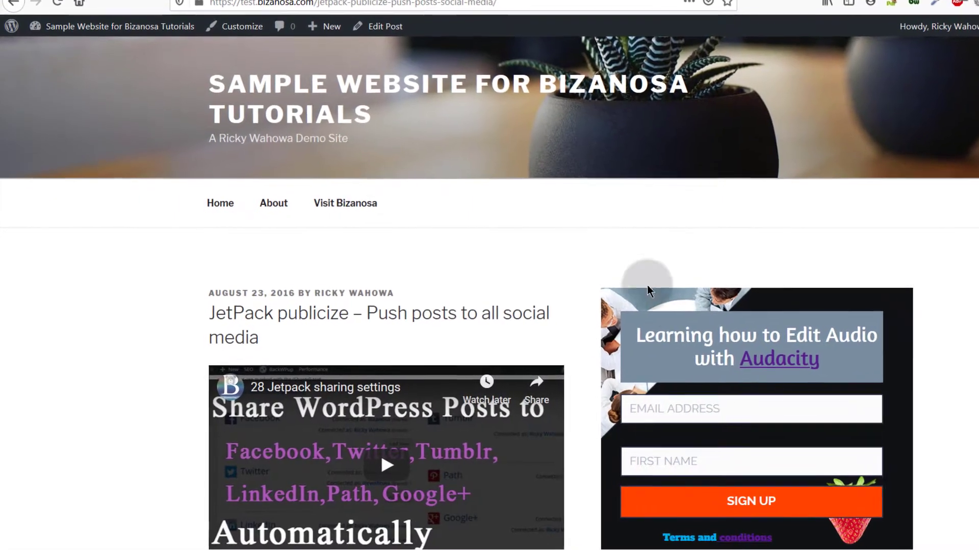
Examine the signup forms embedded in the sample website's sidebar, post content and footer.
{"action": "left_click", "coordinate": [818, 270]}
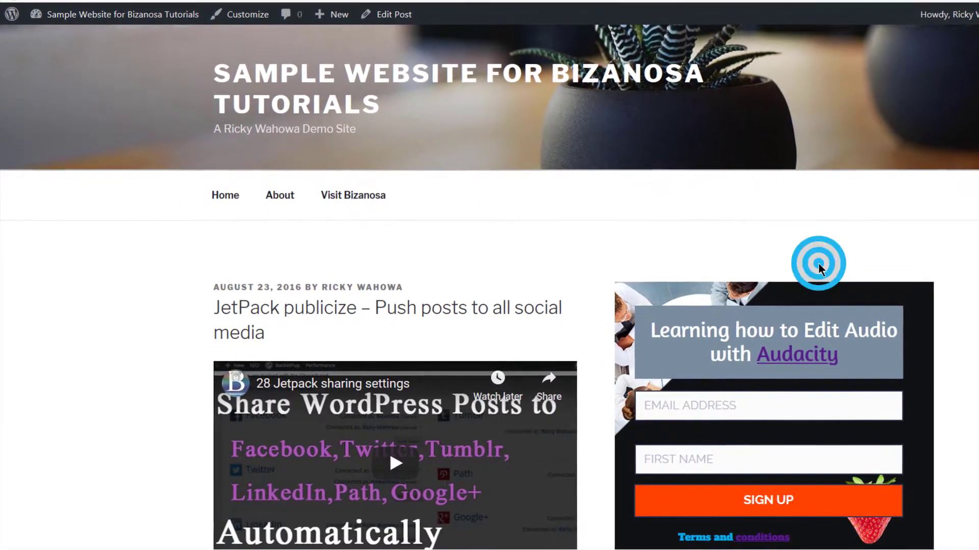
{"action": "scroll", "coordinate": [775, 306], "scroll_direction": "down", "scroll_amount": 15}
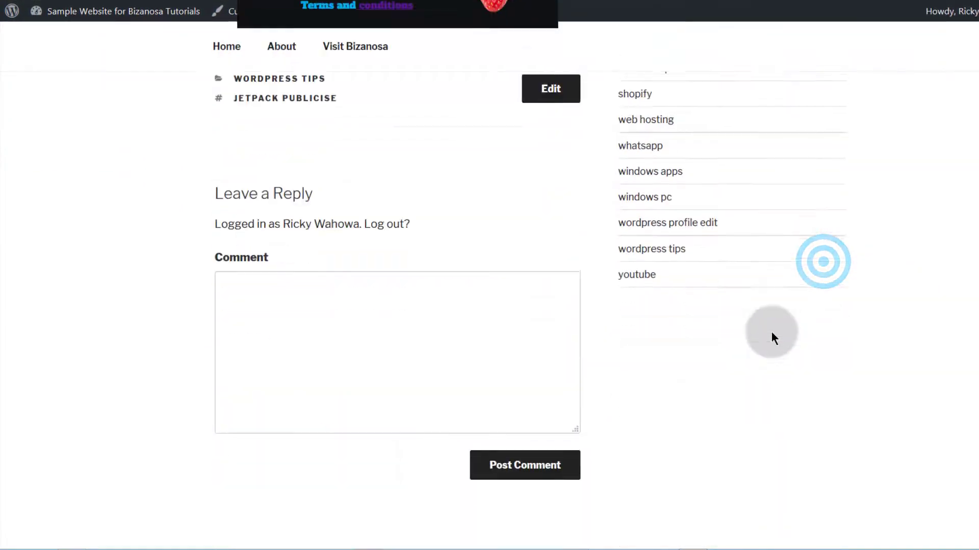
{"action": "scroll", "coordinate": [772, 332], "scroll_direction": "down", "scroll_amount": 5}
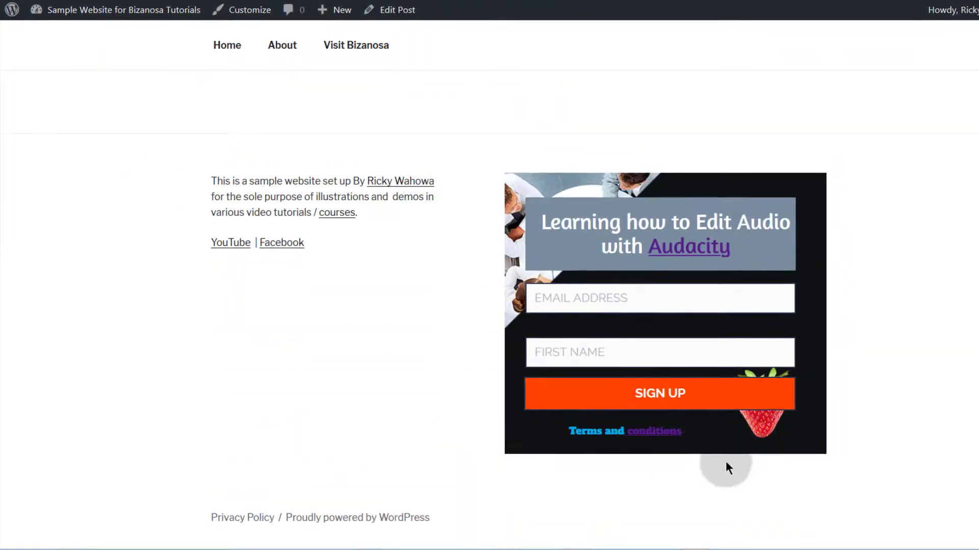
{"action": "scroll", "coordinate": [473, 290], "scroll_direction": "up", "scroll_amount": 14}
{"action": "scroll", "coordinate": [627, 286], "scroll_direction": "down", "scroll_amount": 5}
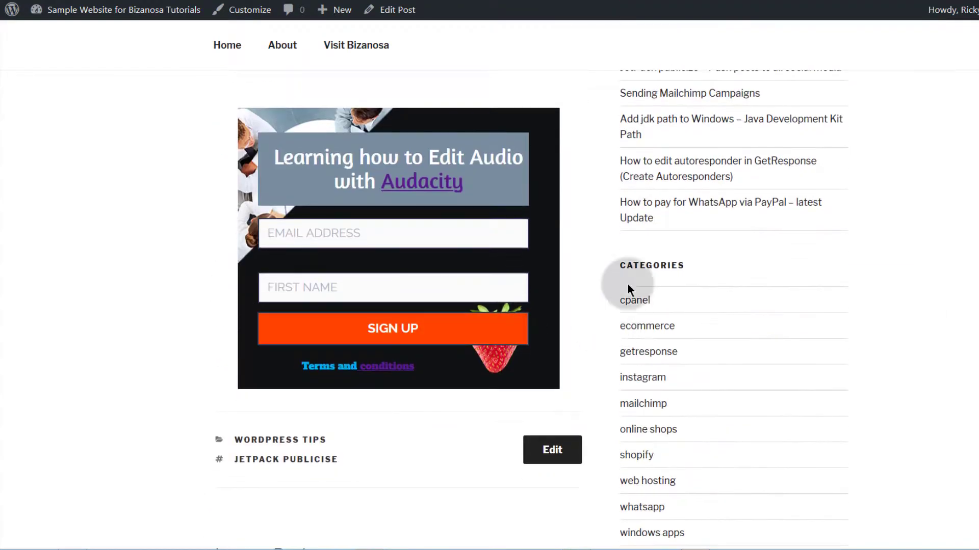
{"action": "scroll", "coordinate": [386, 235], "scroll_direction": "up", "scroll_amount": 8}
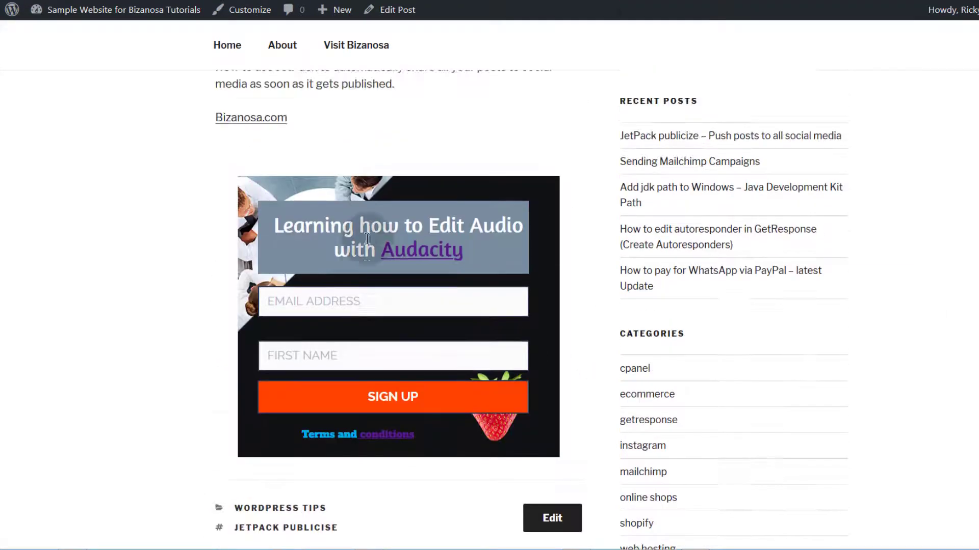
{"action": "scroll", "coordinate": [300, 502], "scroll_direction": "down", "scroll_amount": 5}
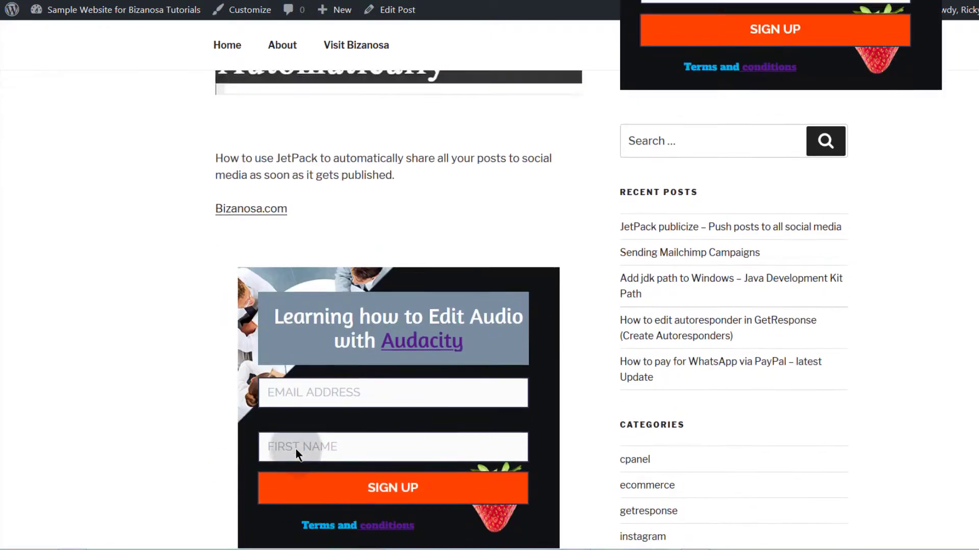
{"action": "scroll", "coordinate": [296, 449], "scroll_direction": "up", "scroll_amount": 8}
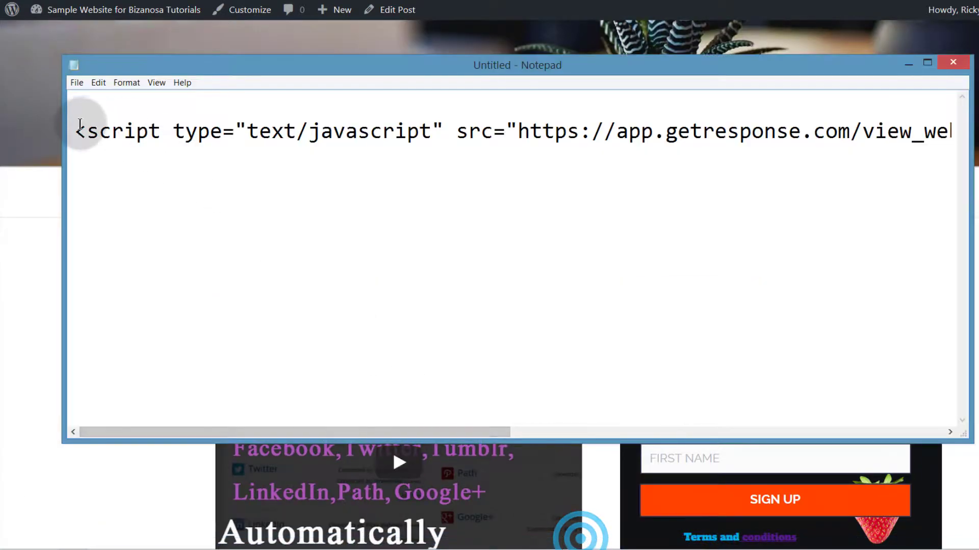
Copy the entire GetResponse form script from the untitled Notepad document.
{"action": "left_click_drag", "start_coordinate": [76, 132], "coordinate": [124, 179]}
{"action": "right_click", "coordinate": [146, 131]}
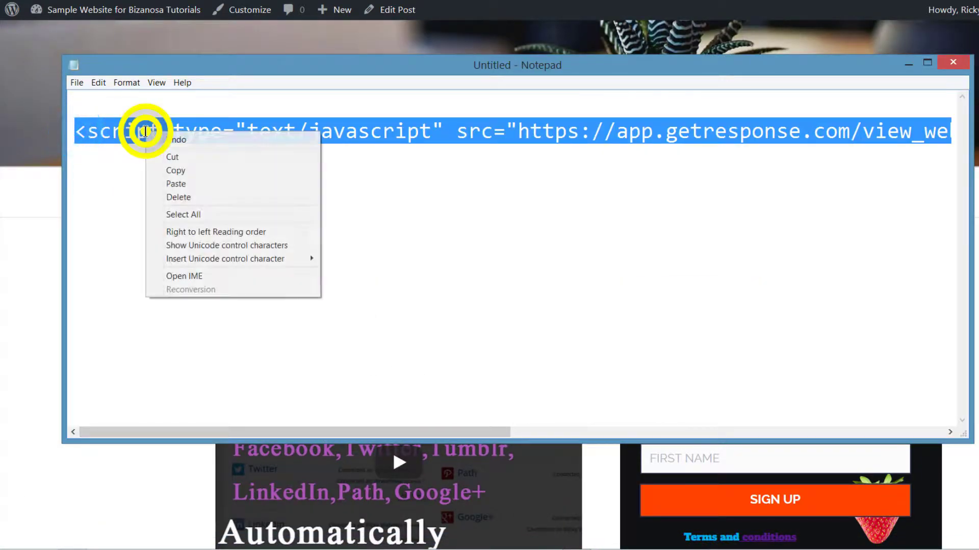
{"action": "left_click", "coordinate": [200, 170]}
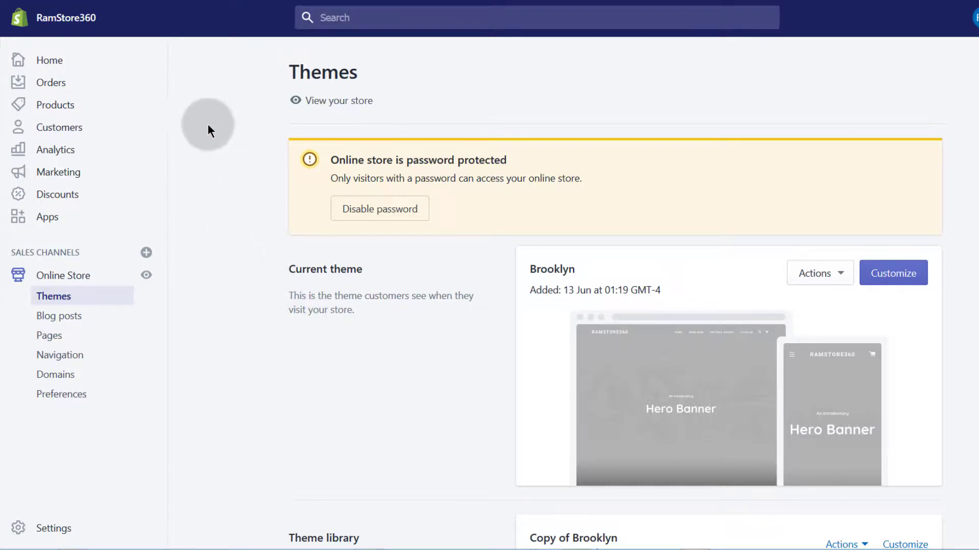
In the Shopify admin, open the current Brooklyn theme for customization.
{"action": "scroll", "coordinate": [488, 289], "scroll_direction": "down", "scroll_amount": 6}
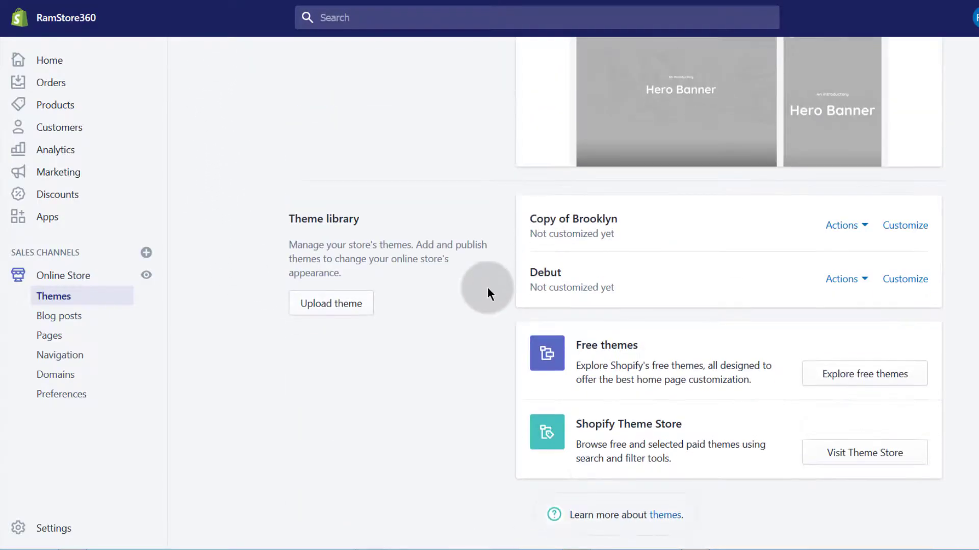
{"action": "scroll", "coordinate": [455, 255], "scroll_direction": "up", "scroll_amount": 6}
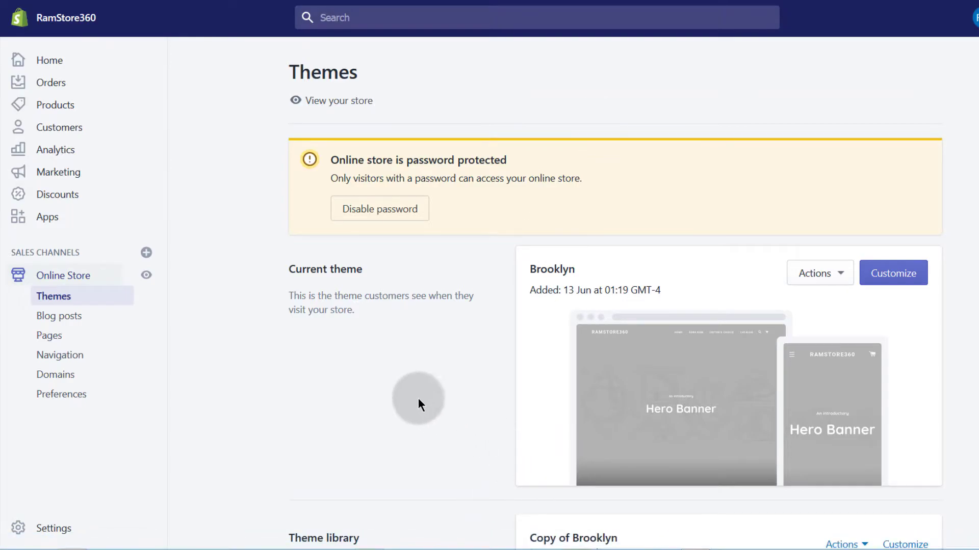
{"action": "scroll", "coordinate": [403, 377], "scroll_direction": "down", "scroll_amount": 4}
{"action": "scroll", "coordinate": [342, 360], "scroll_direction": "up", "scroll_amount": 4}
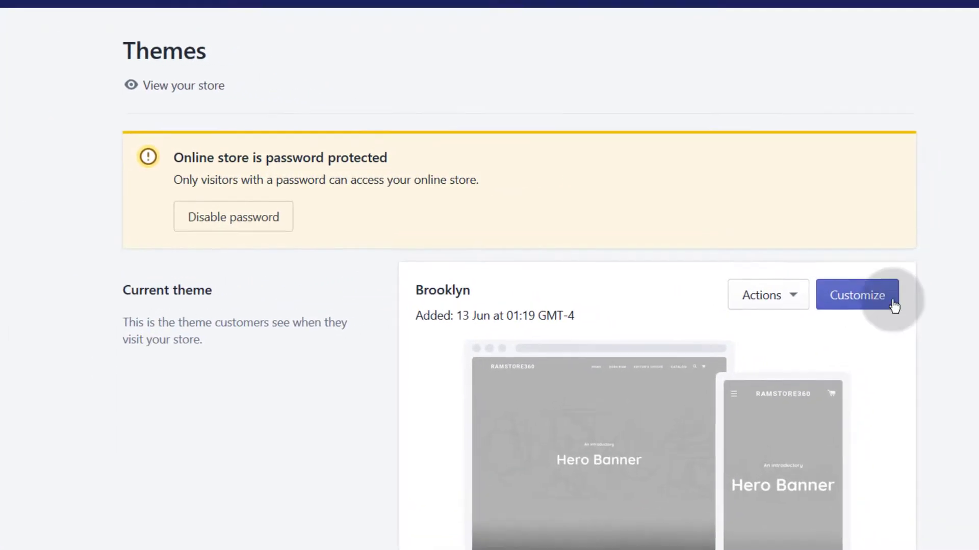
{"action": "left_click", "coordinate": [867, 296]}
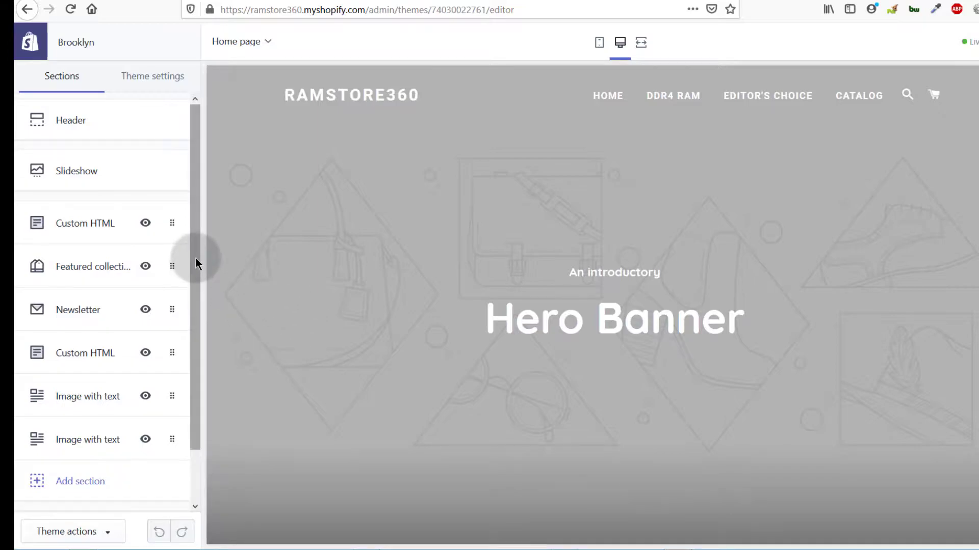
Review the theme's section list and the home page preview down to the footer.
{"action": "left_click_drag", "start_coordinate": [195, 258], "coordinate": [203, 389]}
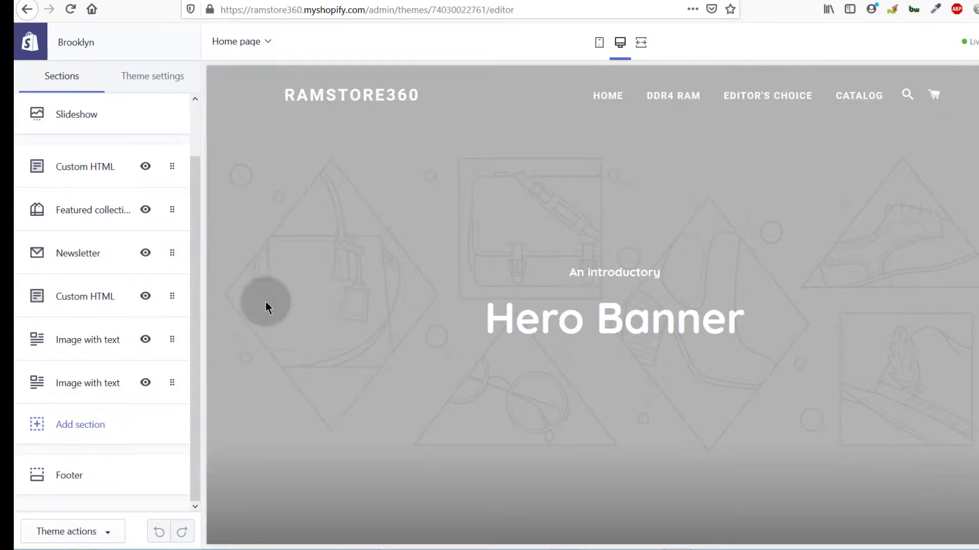
{"action": "left_click", "coordinate": [194, 259]}
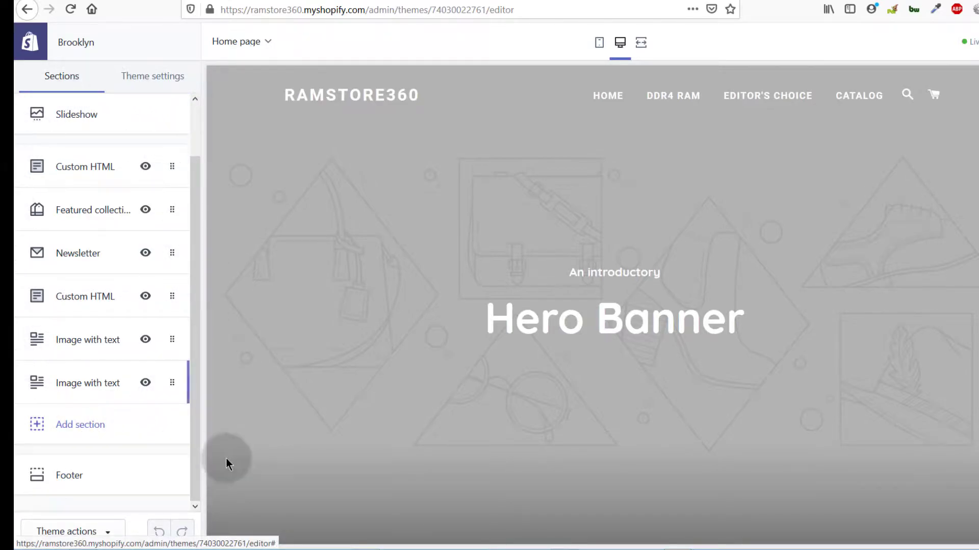
{"action": "scroll", "coordinate": [585, 301], "scroll_direction": "down", "scroll_amount": 15}
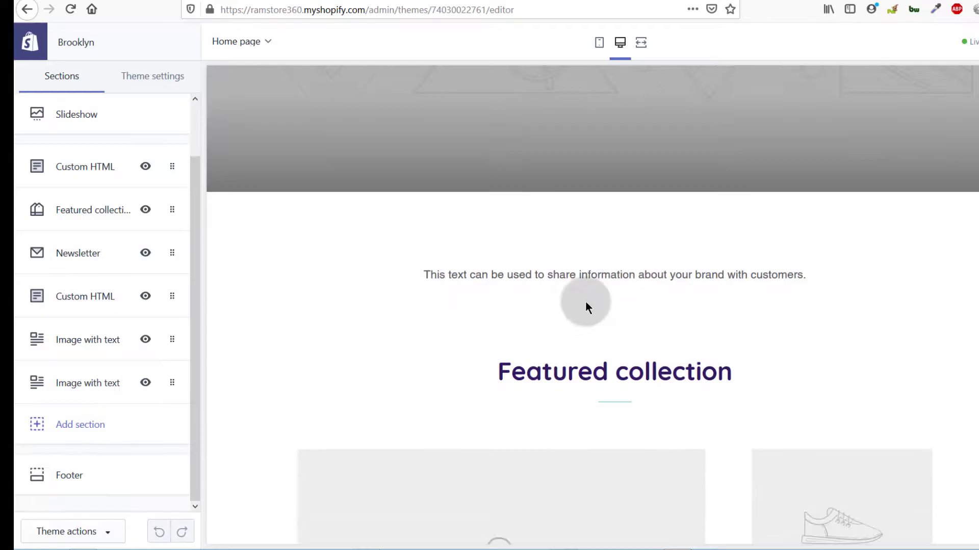
{"action": "scroll", "coordinate": [530, 291], "scroll_direction": "down", "scroll_amount": 3}
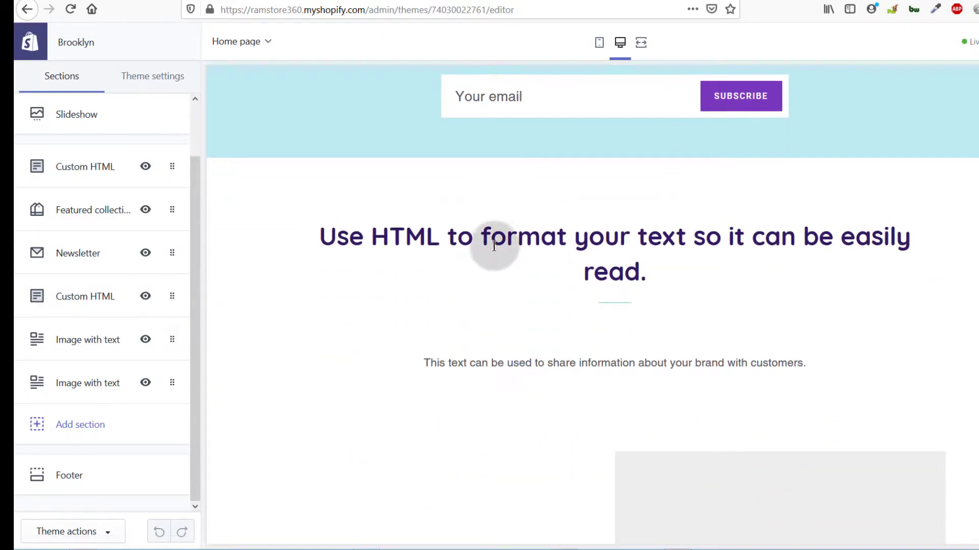
{"action": "scroll", "coordinate": [492, 250], "scroll_direction": "down", "scroll_amount": 15}
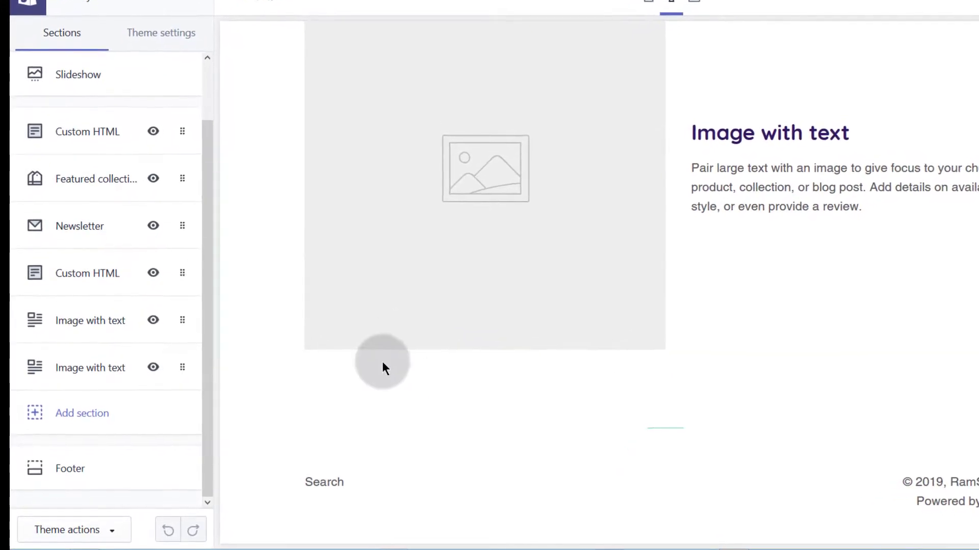
{"action": "scroll", "coordinate": [484, 397], "scroll_direction": "up", "scroll_amount": 5}
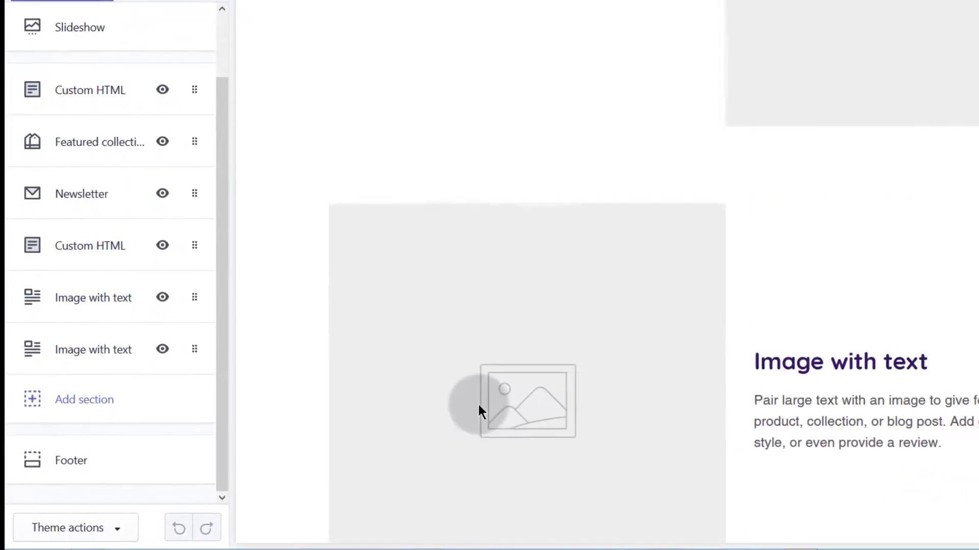
{"action": "scroll", "coordinate": [479, 411], "scroll_direction": "up", "scroll_amount": 5}
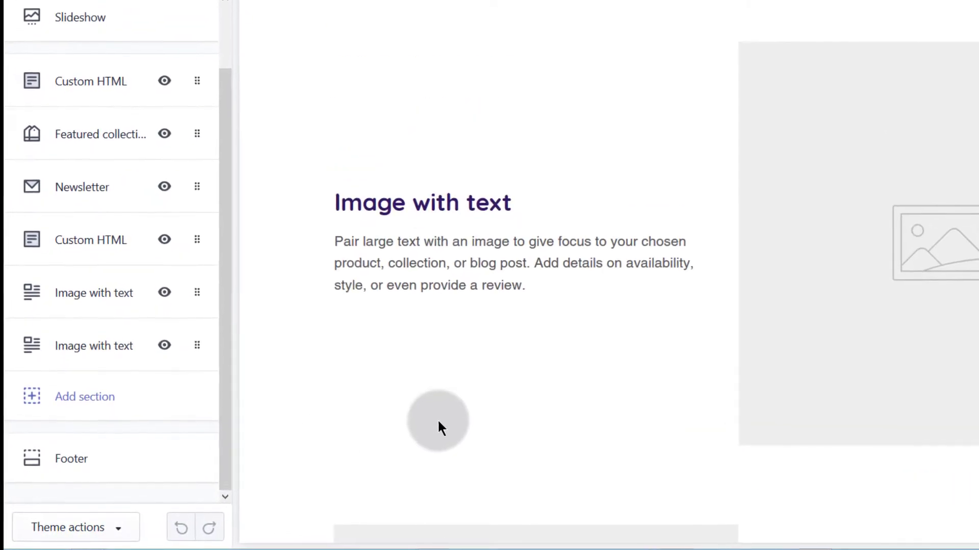
Add a Custom HTML section from the Advanced Layout group to the home page.
{"action": "left_click", "coordinate": [82, 393]}
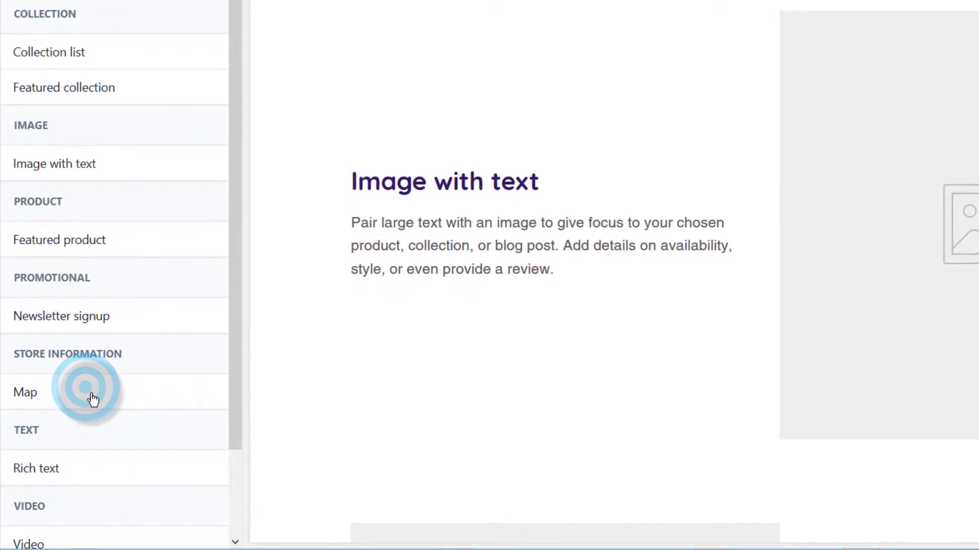
{"action": "scroll", "coordinate": [114, 389], "scroll_direction": "down", "scroll_amount": 2}
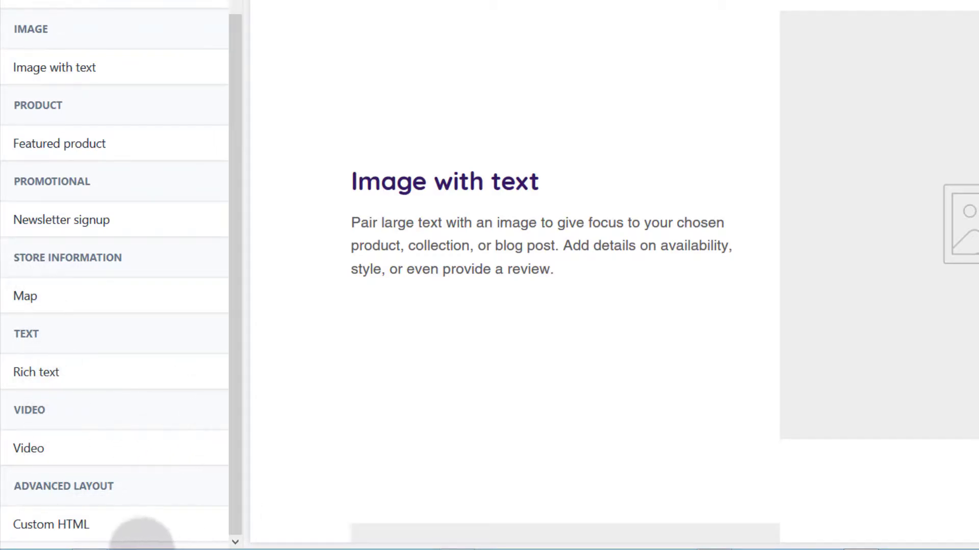
{"action": "left_click", "coordinate": [49, 530]}
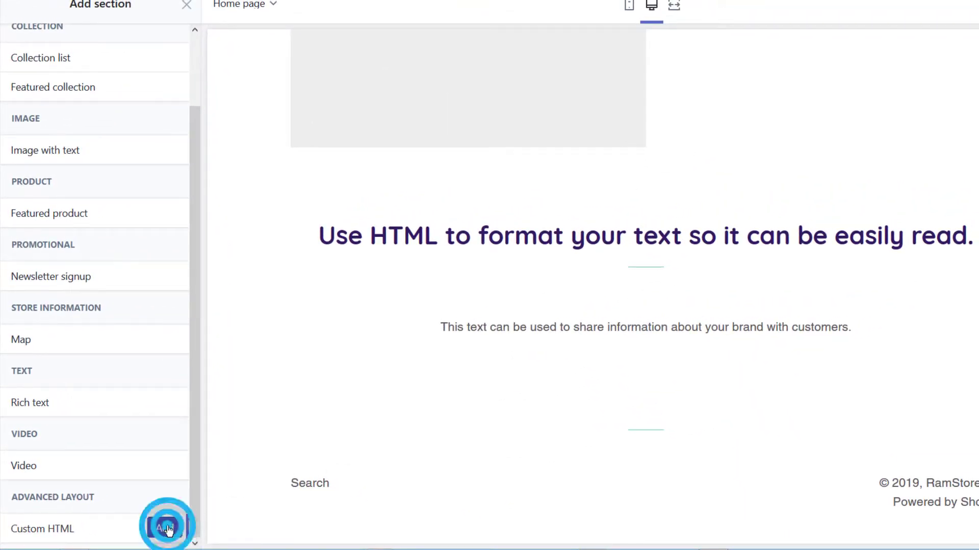
{"action": "left_click", "coordinate": [168, 530]}
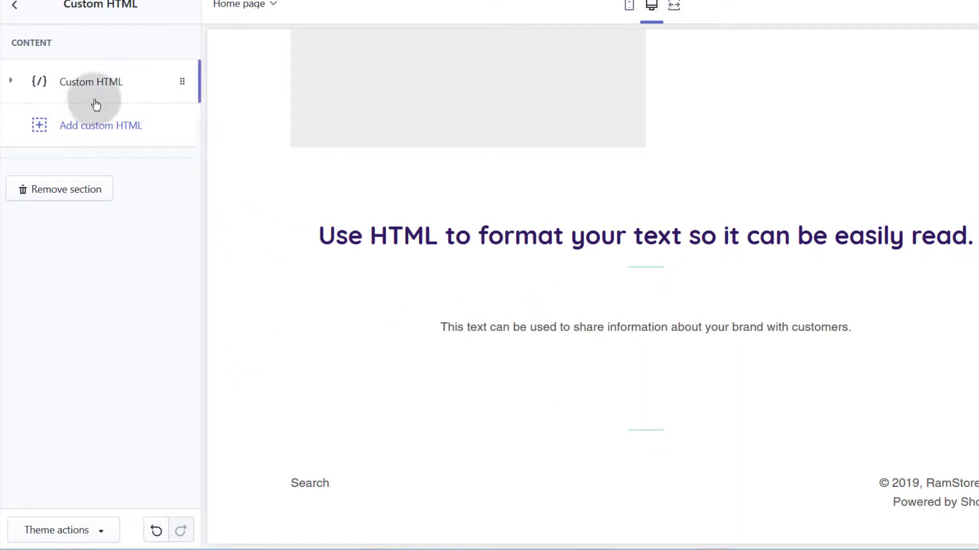
Expand the new section's Custom HTML block and paste the copied GetResponse script below its existing HTML.
{"action": "left_click", "coordinate": [11, 84]}
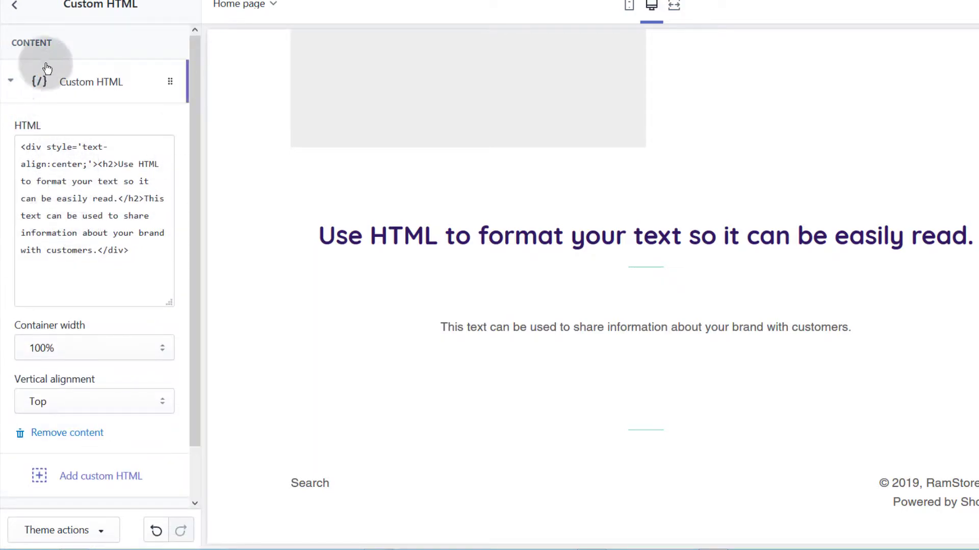
{"action": "left_click_drag", "start_coordinate": [18, 145], "coordinate": [146, 267]}
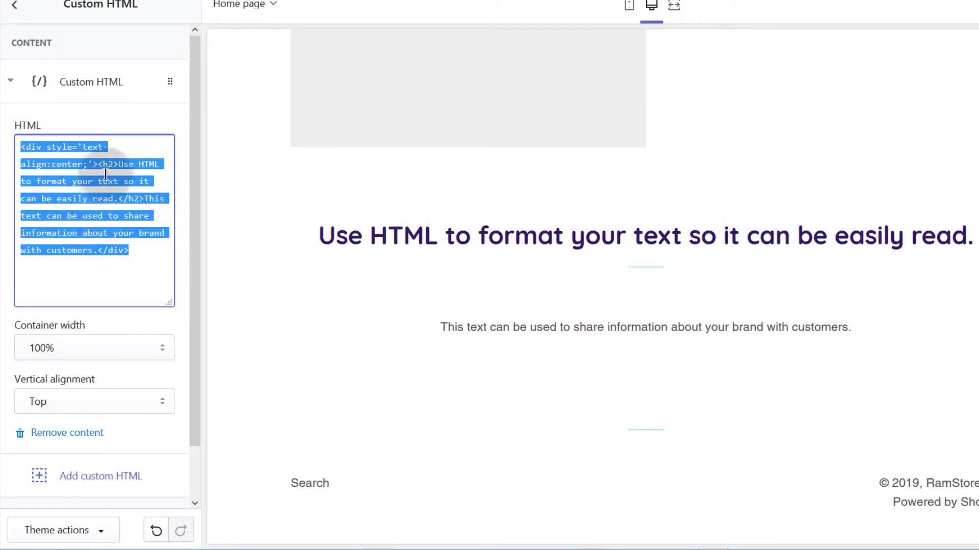
{"action": "left_click", "coordinate": [143, 201]}
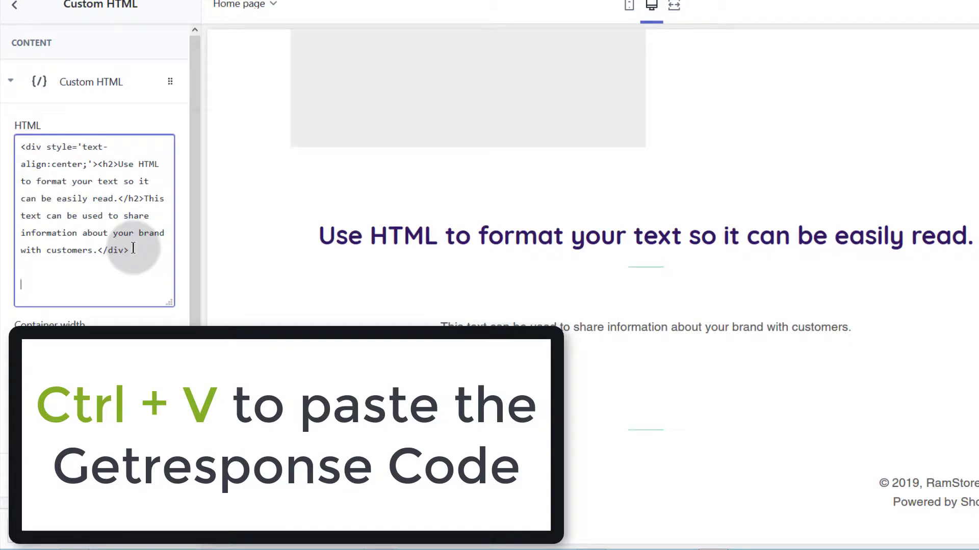
{"action": "key", "text": "ctrl+v"}
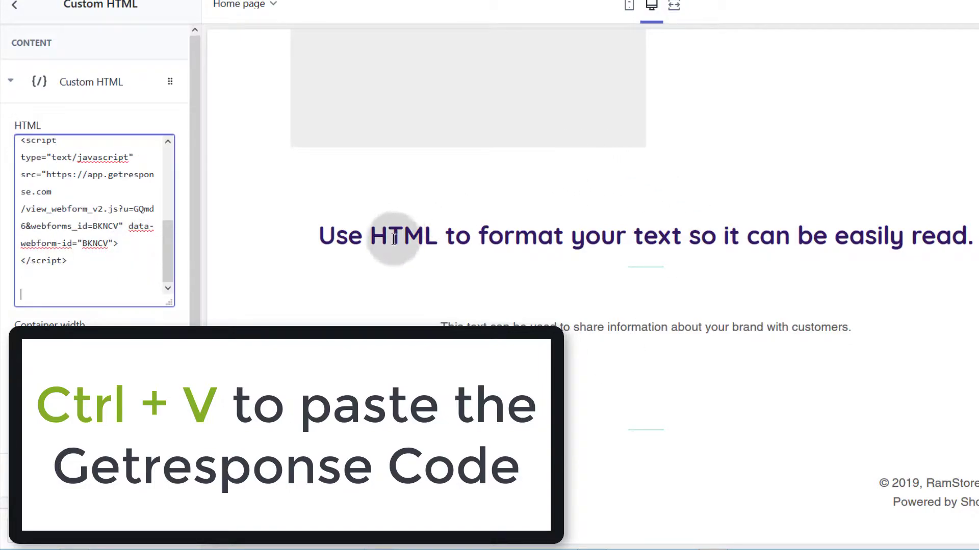
Replace the h2 heading text in the custom HTML with "Signup Buddy", keeping the final period.
{"action": "left_click_drag", "start_coordinate": [324, 234], "coordinate": [643, 236]}
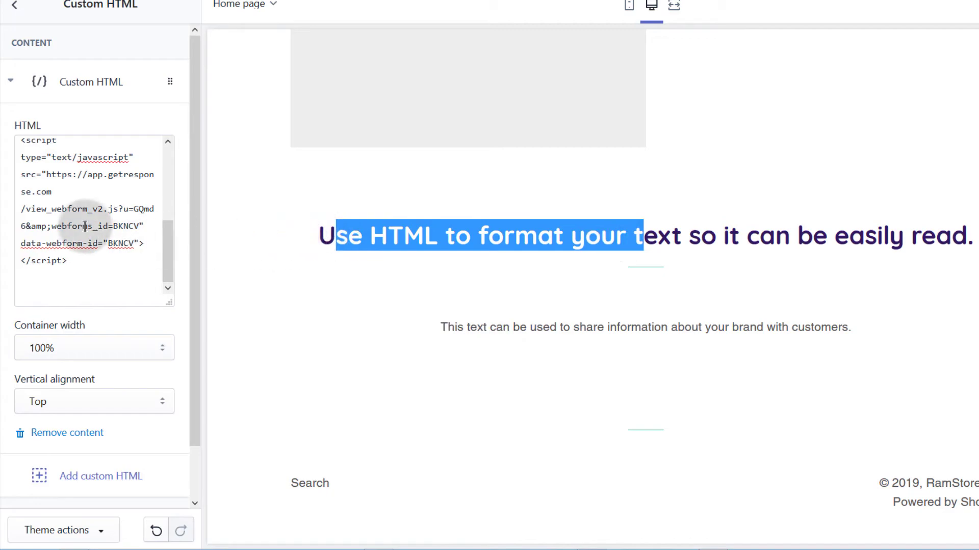
{"action": "scroll", "coordinate": [86, 226], "scroll_direction": "up", "scroll_amount": 3}
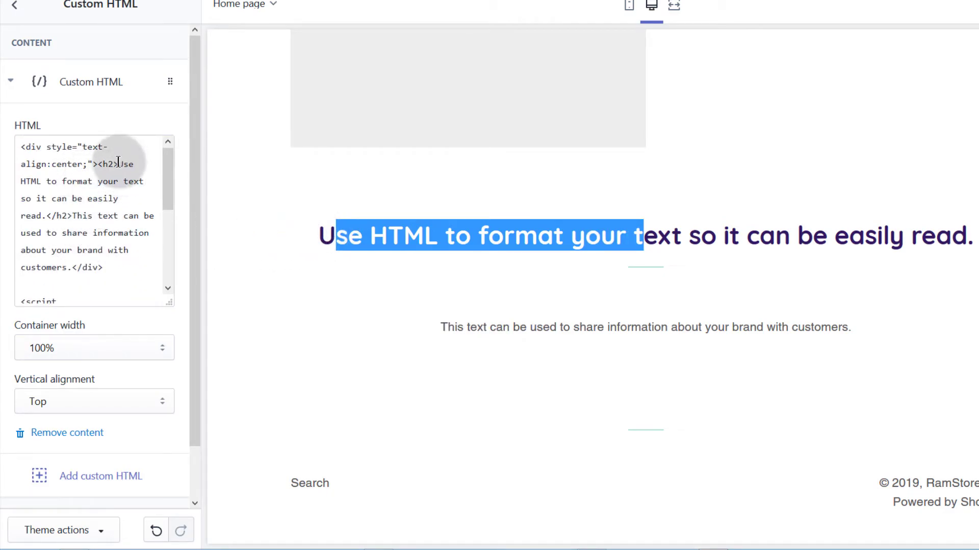
{"action": "left_click_drag", "start_coordinate": [119, 163], "coordinate": [44, 223]}
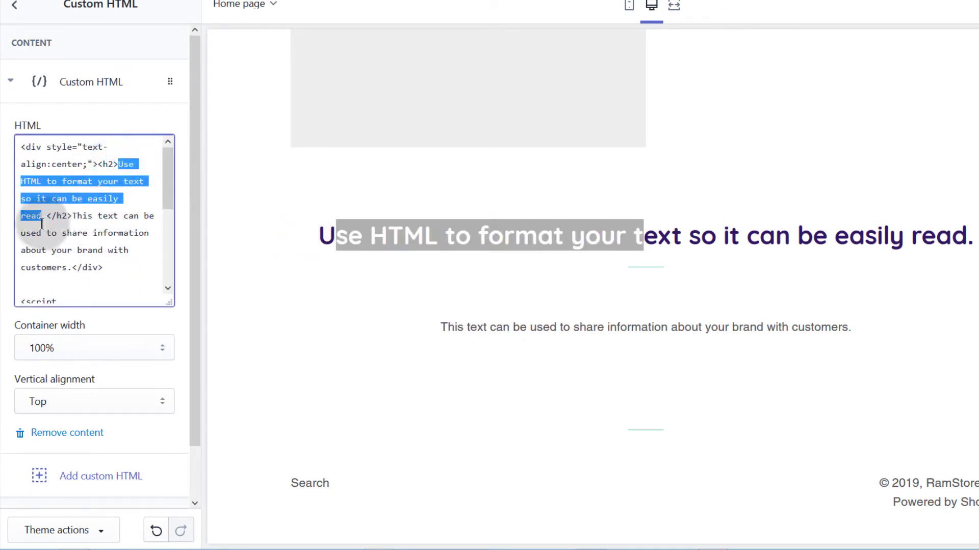
{"action": "type", "text": "Signup"}
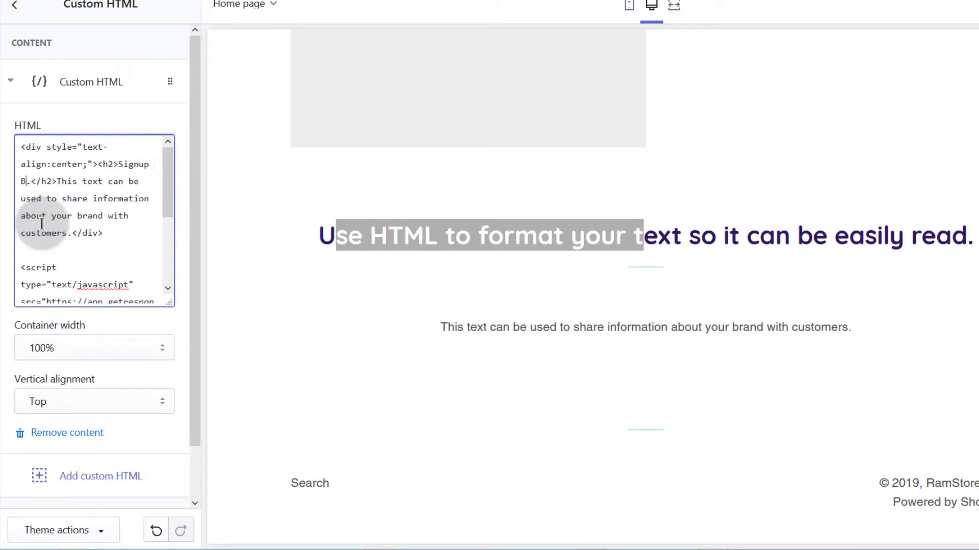
{"action": "type", "text": " Buddy"}
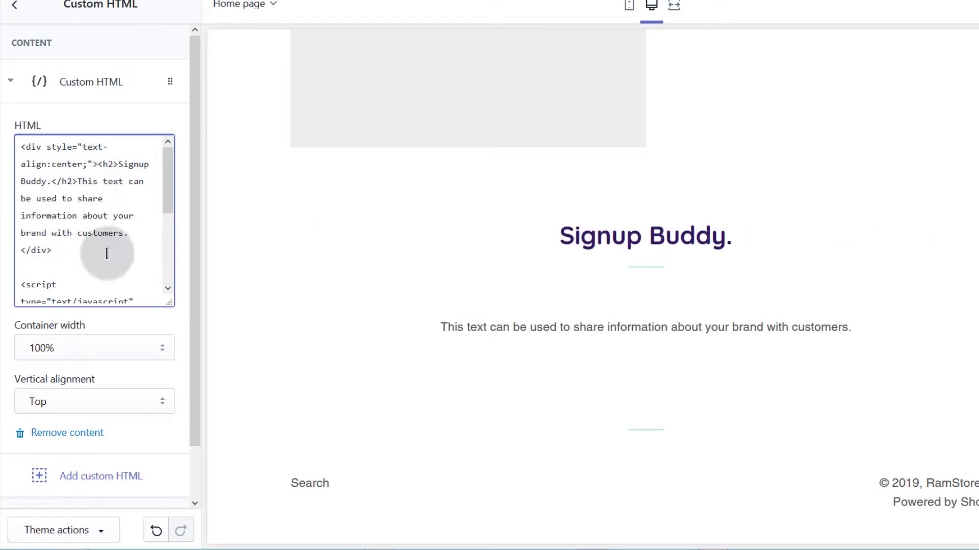
Replace the body text after the h2 heading with "SIgnup to learn how to edit your Audio using Audacity", keeping the final period.
{"action": "left_click_drag", "start_coordinate": [78, 180], "coordinate": [124, 233]}
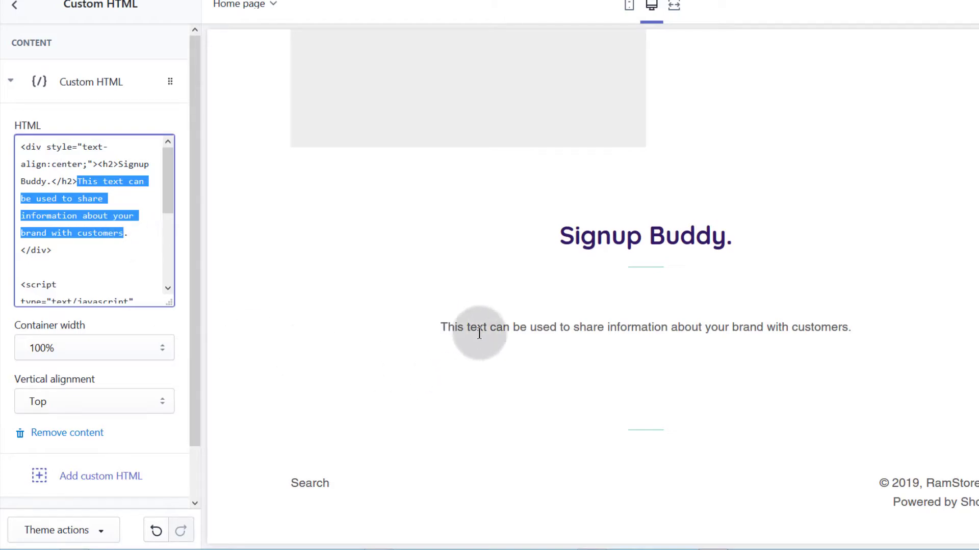
{"action": "left_click", "coordinate": [80, 181]}
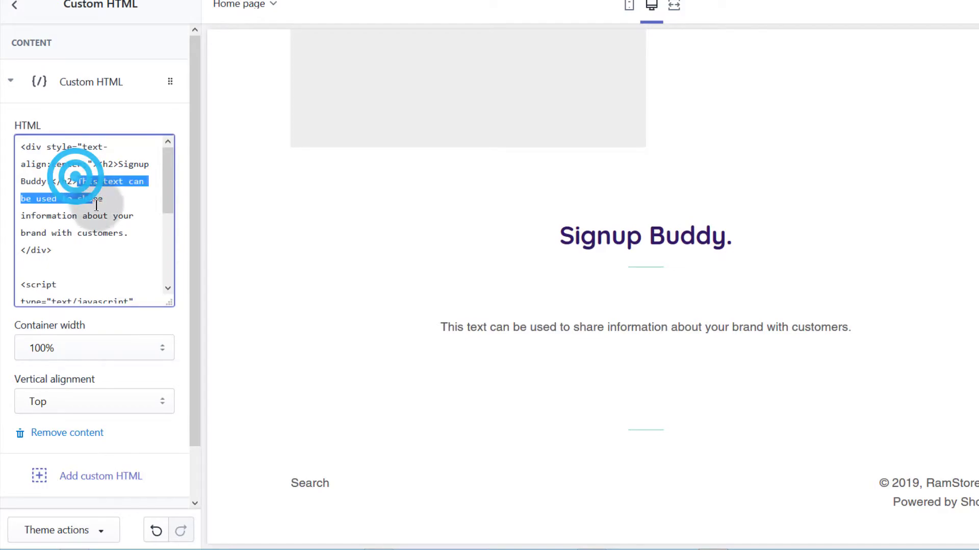
{"action": "left_click_drag", "start_coordinate": [97, 205], "coordinate": [125, 233]}
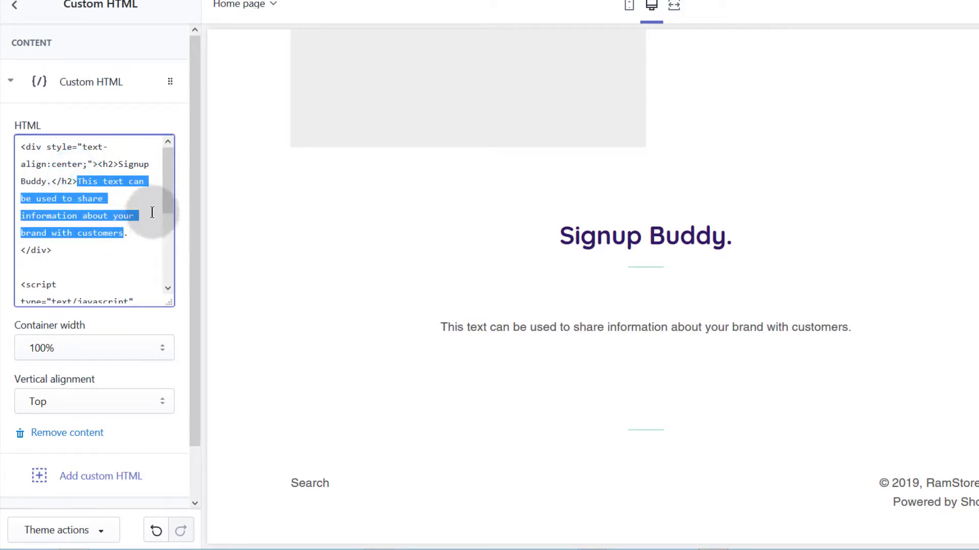
{"action": "type", "text": "SI"}
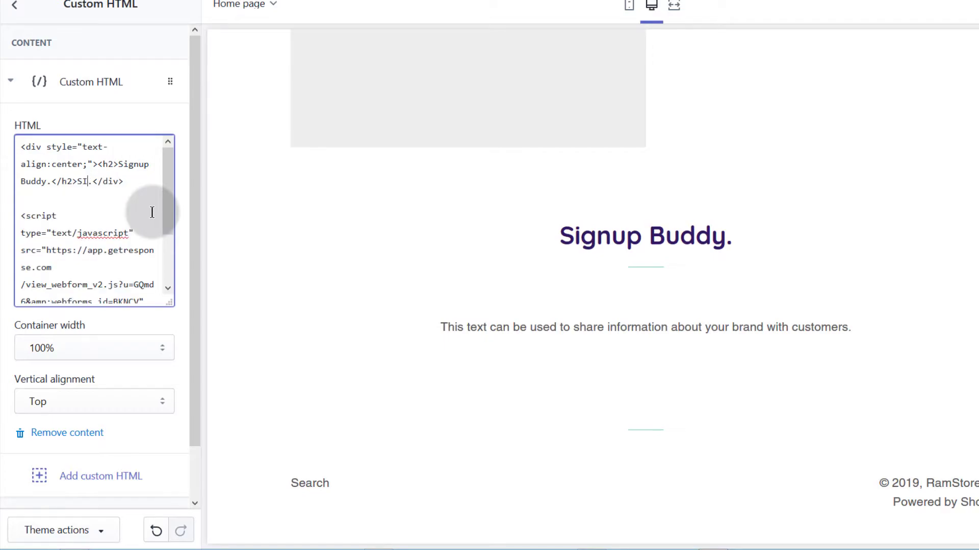
{"action": "type", "text": "gnup to learn how to edit "}
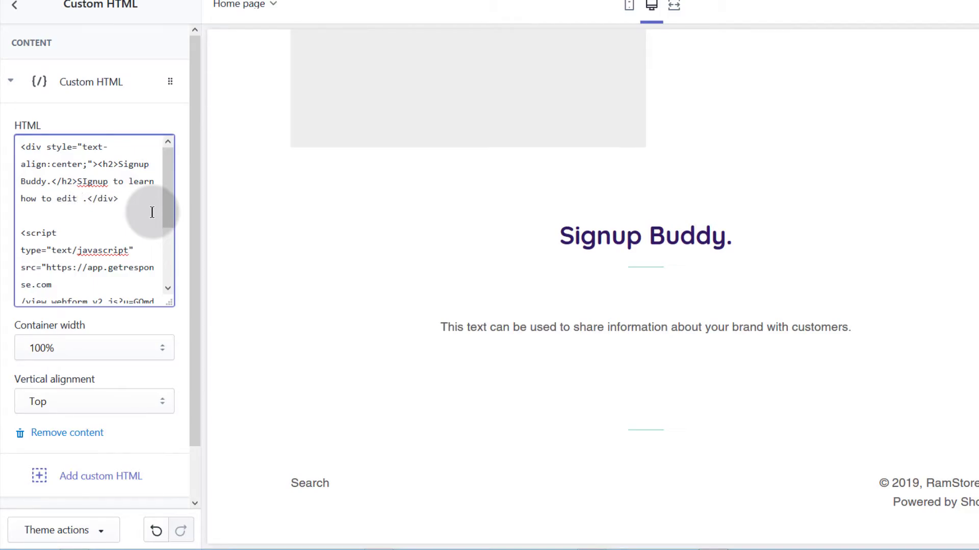
{"action": "type", "text": "your "}
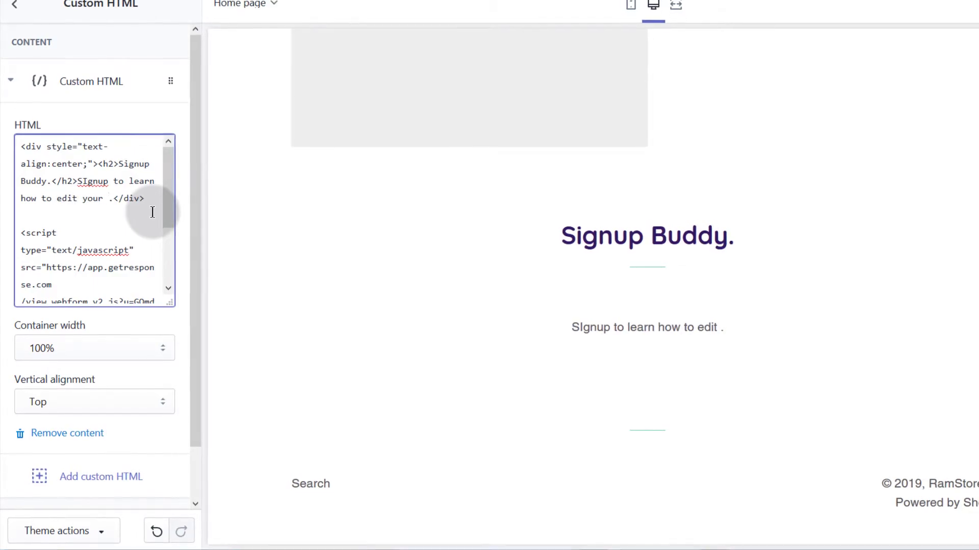
{"action": "type", "text": "Audi"}
{"action": "type", "text": "o using "}
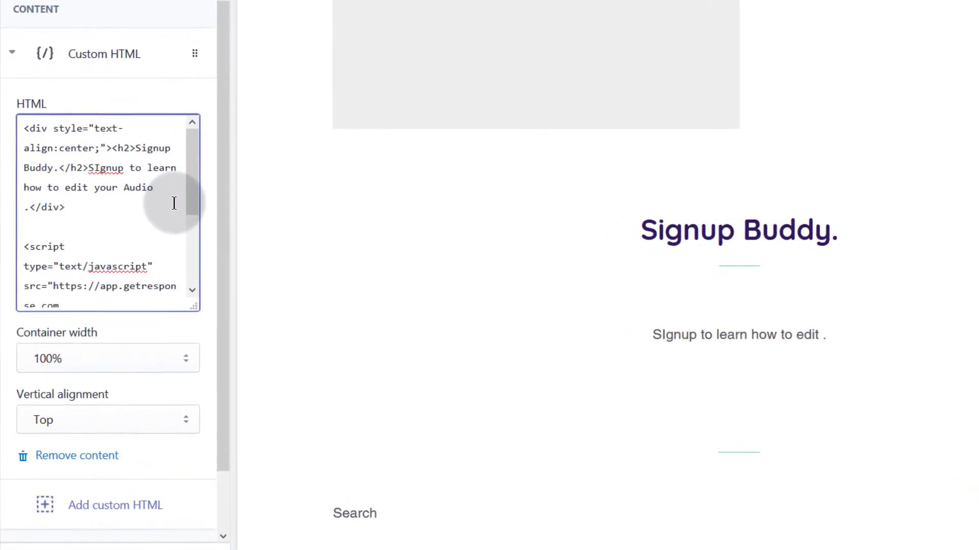
{"action": "type", "text": "A"}
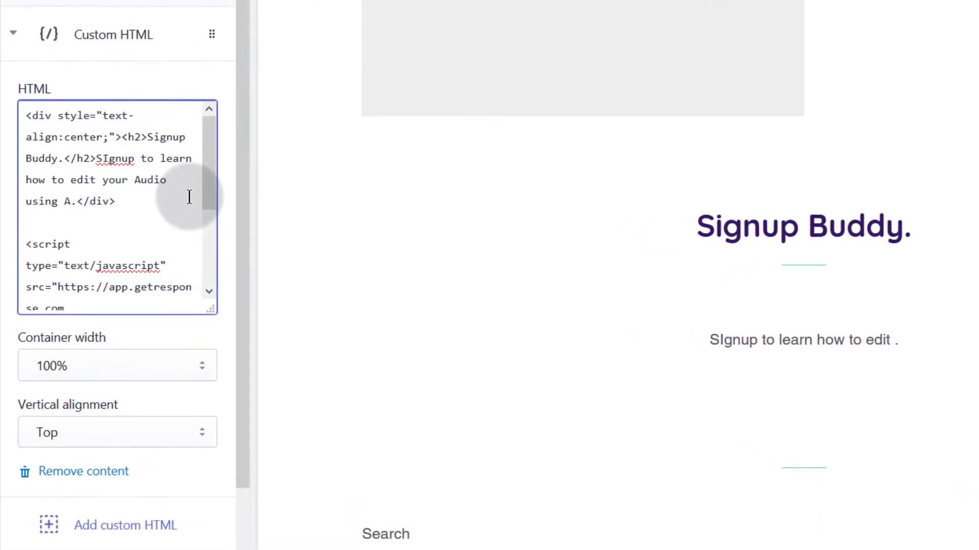
{"action": "type", "text": "udacity"}
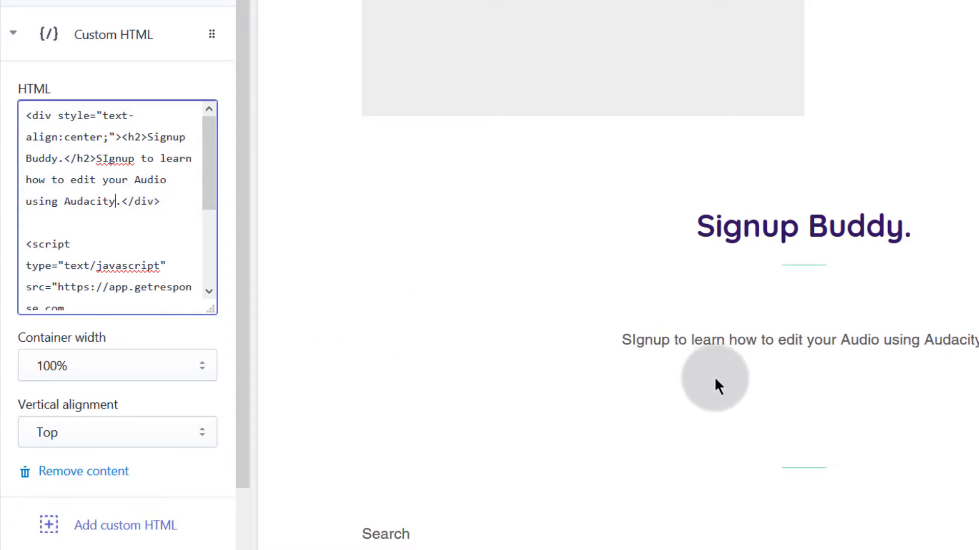
Check the GetResponse script in the custom HTML and save the theme changes.
{"action": "scroll", "coordinate": [153, 265], "scroll_direction": "down", "scroll_amount": 4}
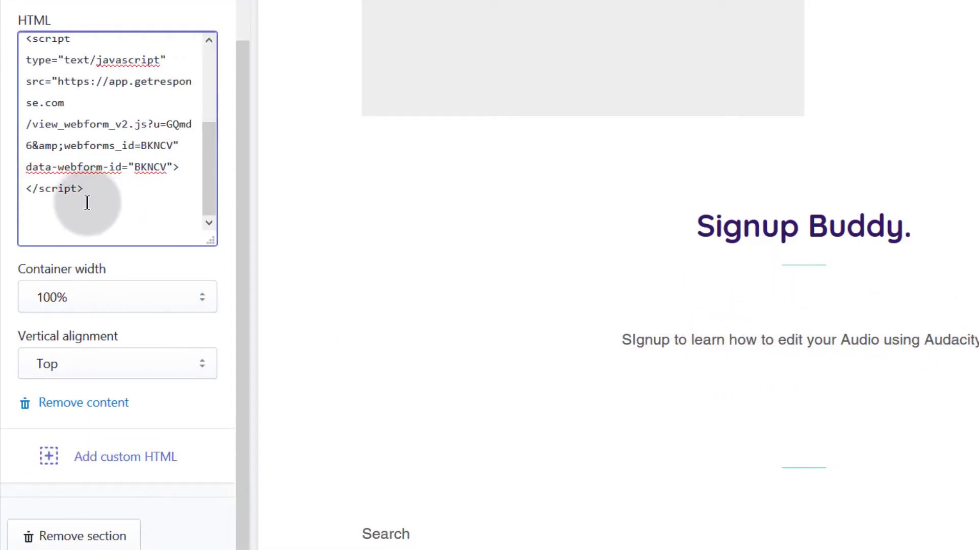
{"action": "scroll", "coordinate": [88, 184], "scroll_direction": "up", "scroll_amount": 1}
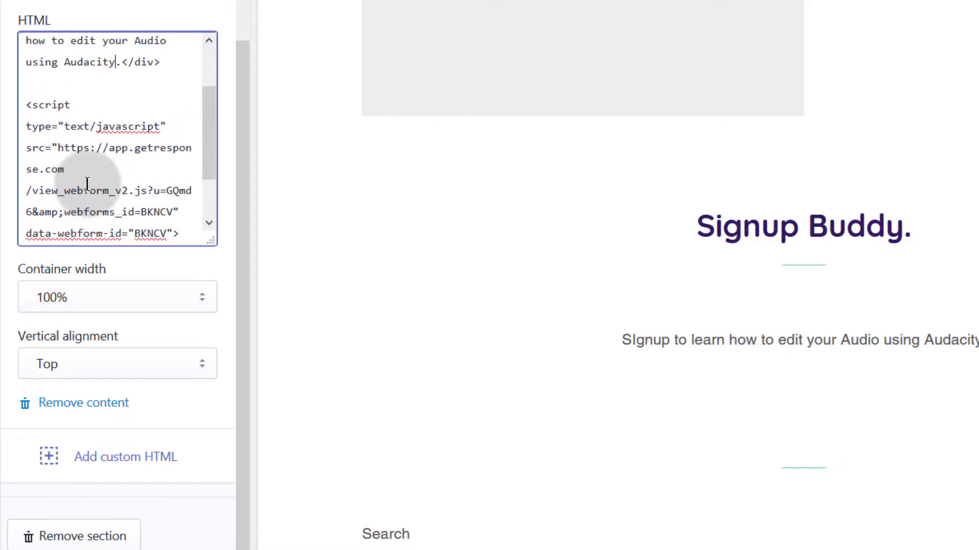
{"action": "scroll", "coordinate": [87, 184], "scroll_direction": "down", "scroll_amount": 1}
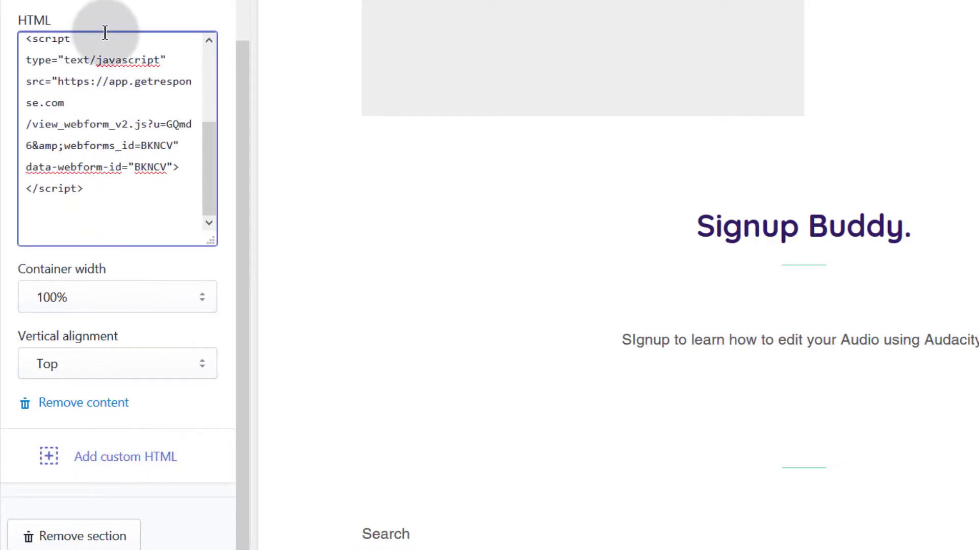
{"action": "scroll", "coordinate": [127, 103], "scroll_direction": "up", "scroll_amount": 3}
{"action": "scroll", "coordinate": [188, 177], "scroll_direction": "down", "scroll_amount": 3}
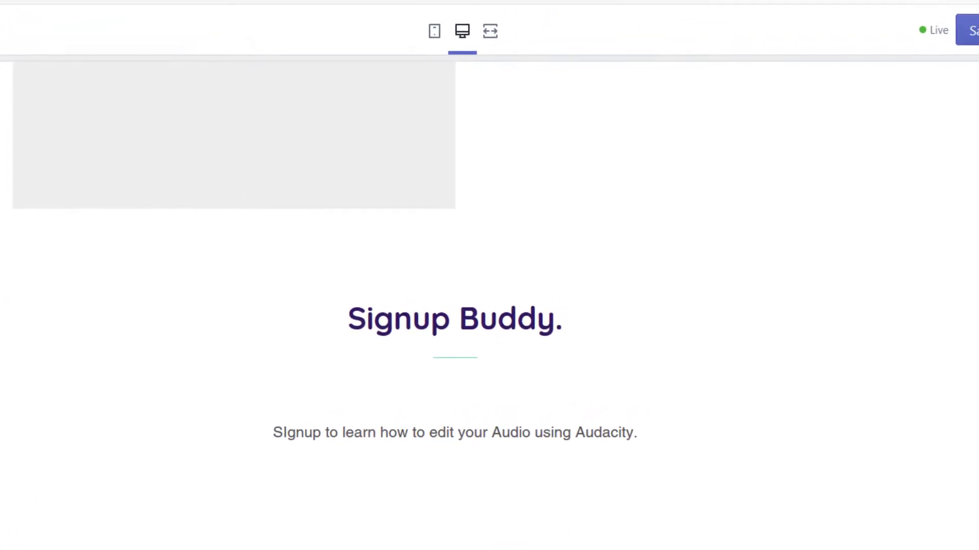
{"action": "left_click", "coordinate": [937, 48]}
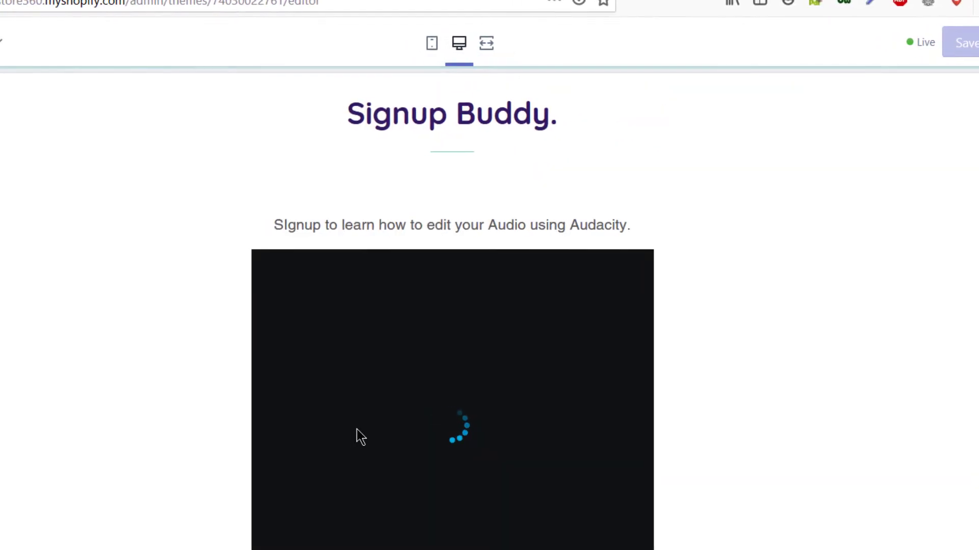
Examine the embedded signup form in the home page preview and the sections above it up to the Hero Banner.
{"action": "left_click", "coordinate": [820, 332]}
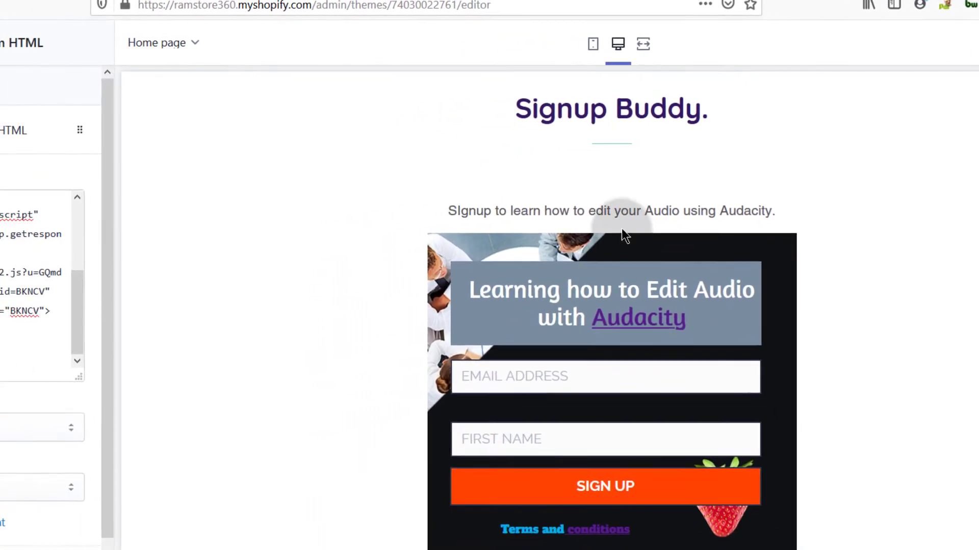
{"action": "scroll", "coordinate": [586, 410], "scroll_direction": "down", "scroll_amount": 2}
{"action": "scroll", "coordinate": [571, 396], "scroll_direction": "up", "scroll_amount": 10}
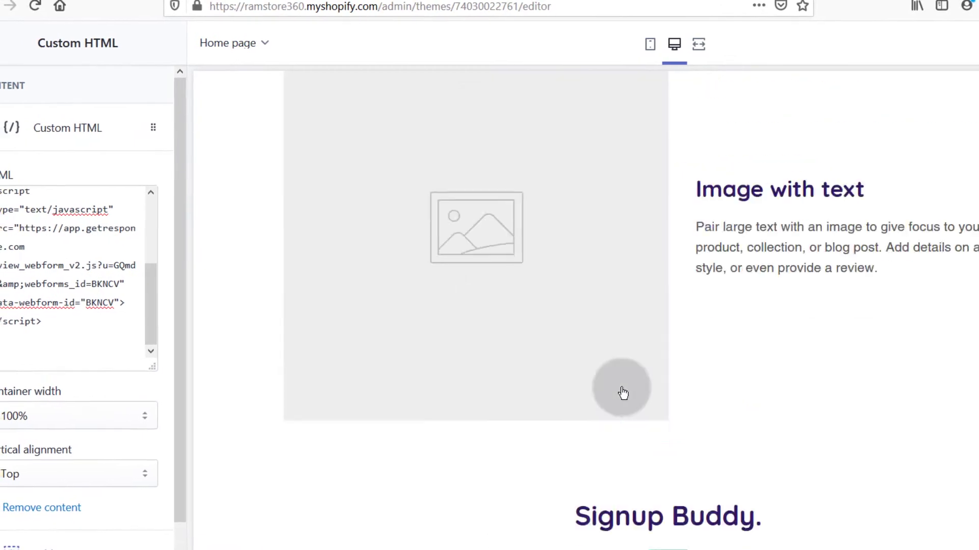
{"action": "scroll", "coordinate": [623, 393], "scroll_direction": "up", "scroll_amount": 10}
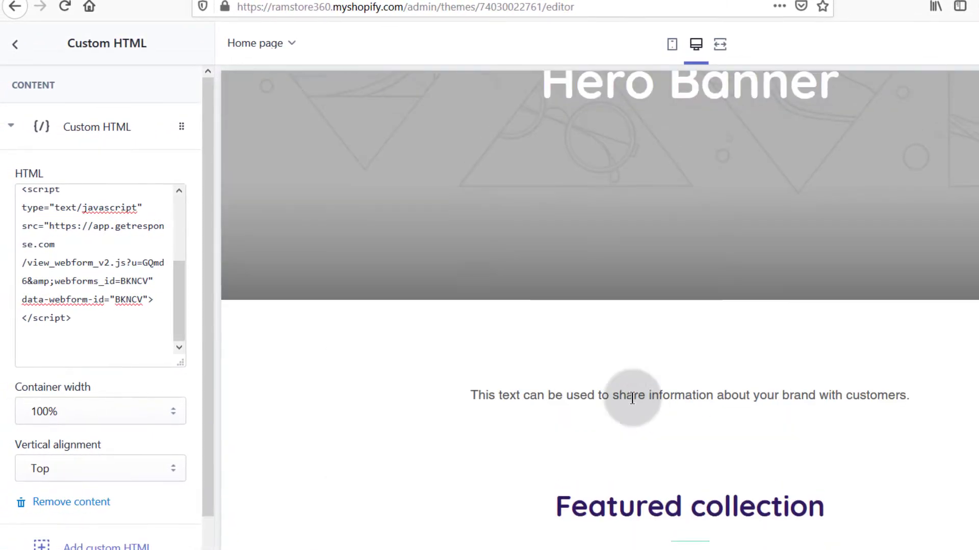
{"action": "scroll", "coordinate": [632, 397], "scroll_direction": "up", "scroll_amount": 2}
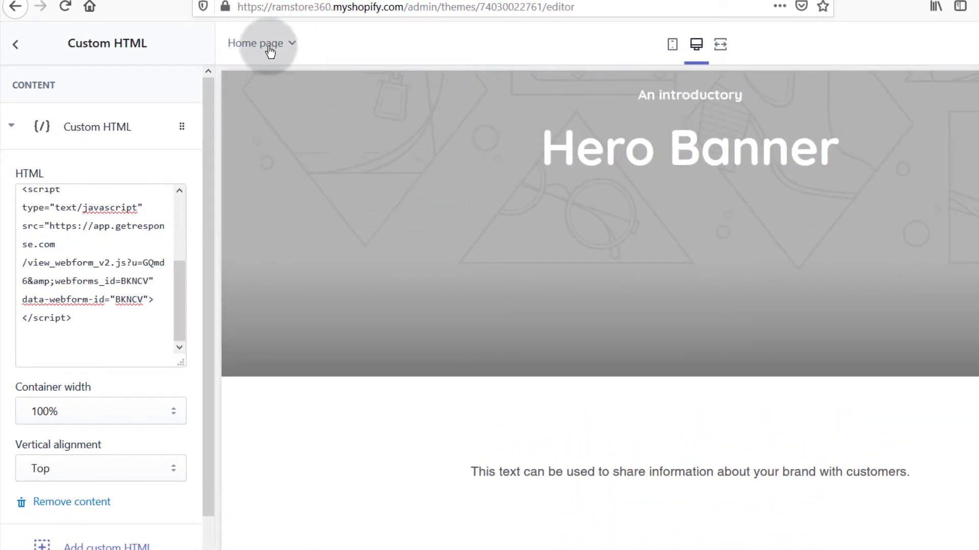
Look through the theme editor's list of page types from Home page to 404 page.
{"action": "left_click", "coordinate": [290, 42]}
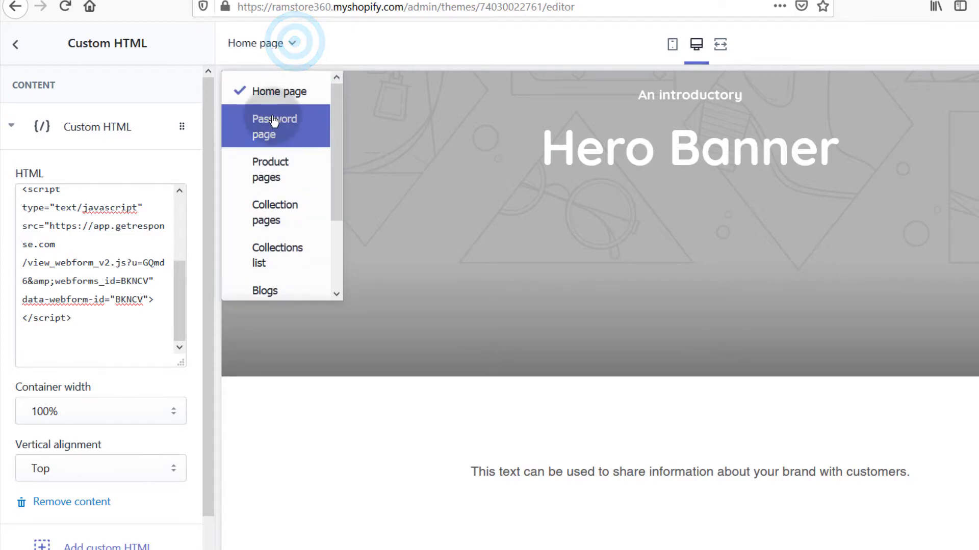
{"action": "scroll", "coordinate": [279, 281], "scroll_direction": "down", "scroll_amount": 3}
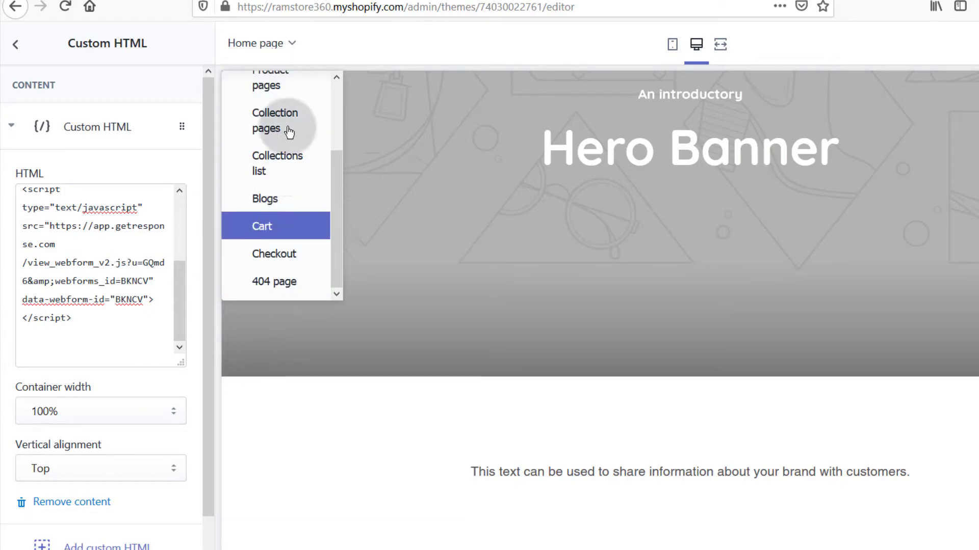
{"action": "left_click_drag", "start_coordinate": [337, 206], "coordinate": [340, 102]}
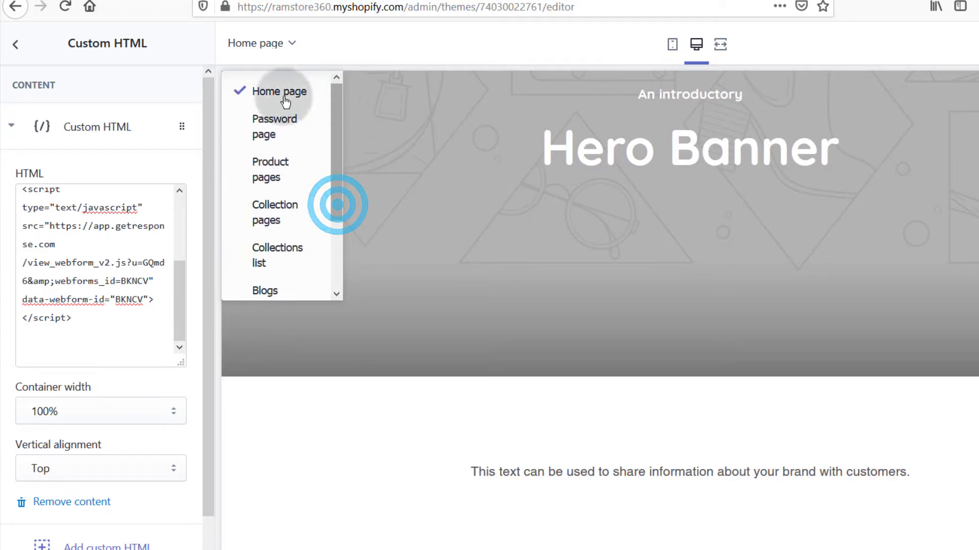
{"action": "scroll", "coordinate": [649, 525], "scroll_direction": "down", "scroll_amount": 5}
{"action": "scroll", "coordinate": [650, 525], "scroll_direction": "down", "scroll_amount": 12}
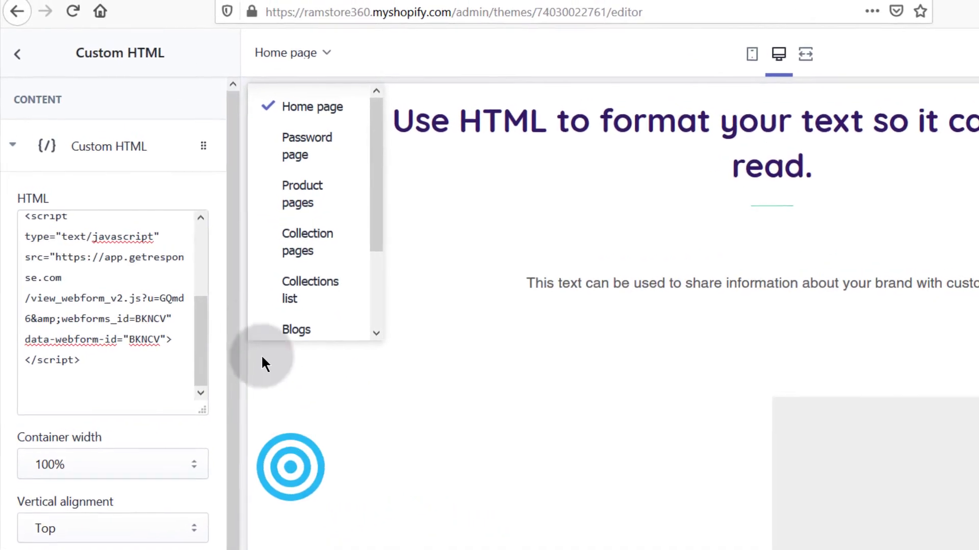
Leave the theme editor and go to the online store's Pages area.
{"action": "left_click", "coordinate": [17, 54]}
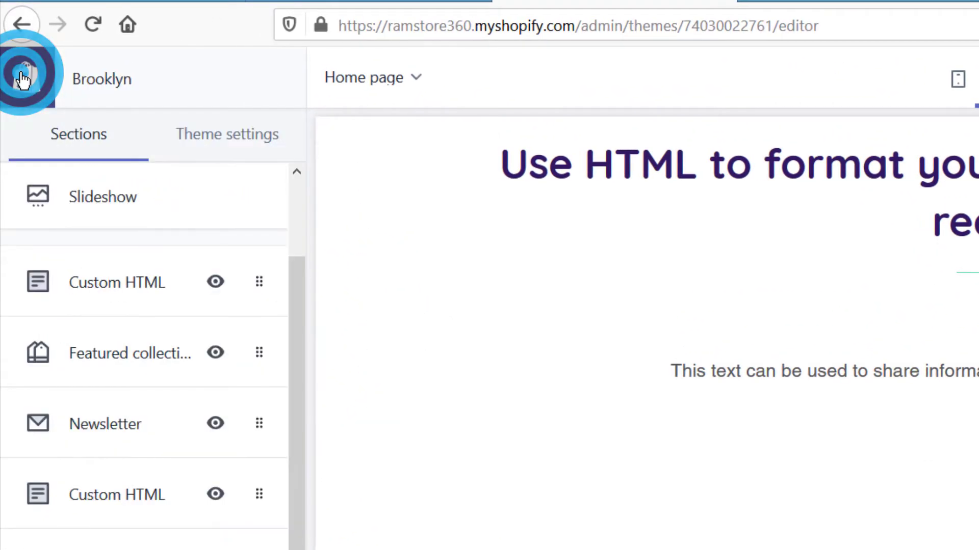
{"action": "left_click", "coordinate": [26, 24]}
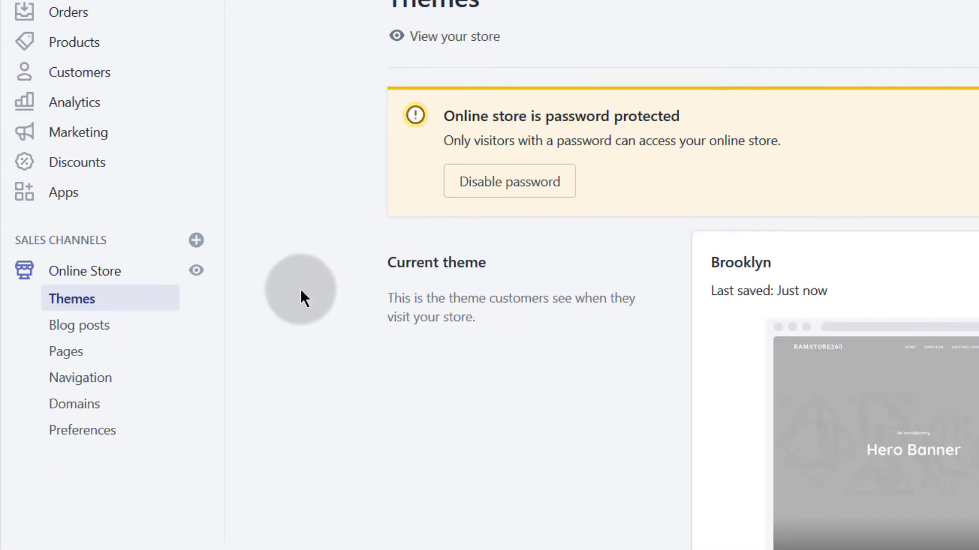
{"action": "left_click", "coordinate": [75, 353]}
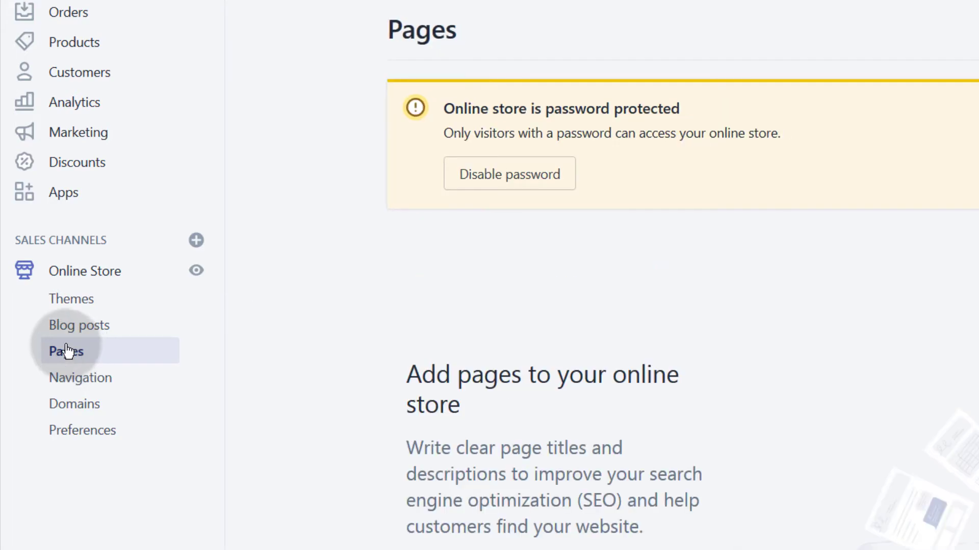
{"action": "scroll", "coordinate": [558, 415], "scroll_direction": "down", "scroll_amount": 3}
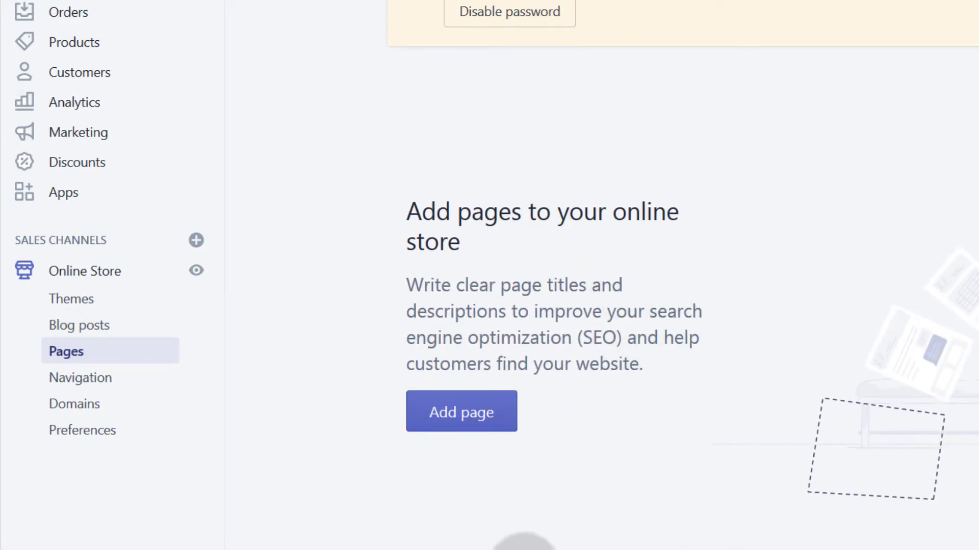
Start a new page titled "Signup" with the content "Signup to learn how to edit your Audio with AUdacity".
{"action": "left_click", "coordinate": [443, 413]}
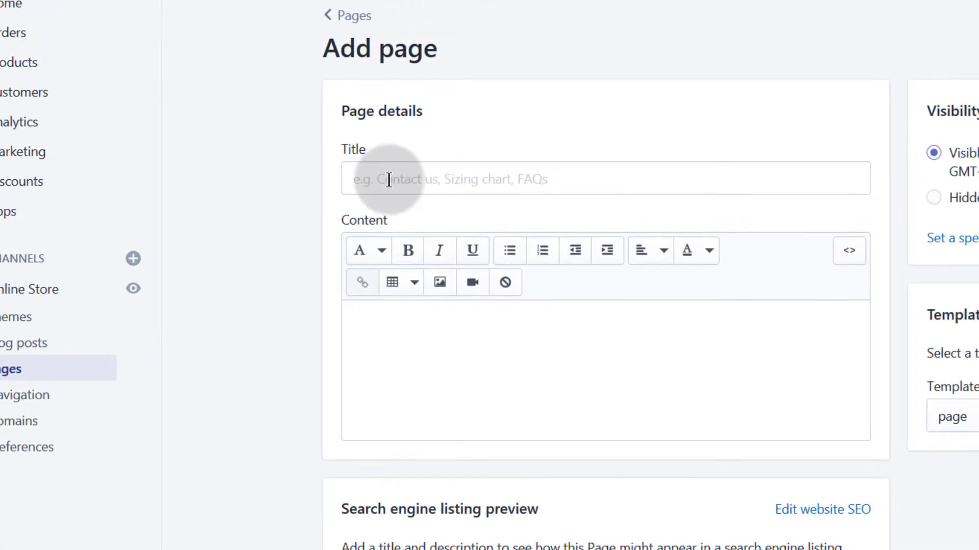
{"action": "left_click", "coordinate": [448, 162]}
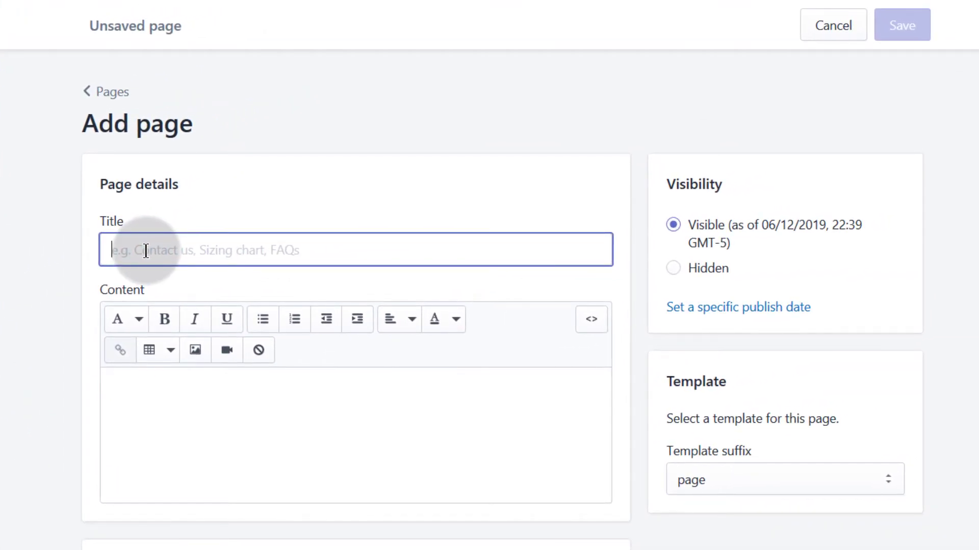
{"action": "type", "text": "Signup"}
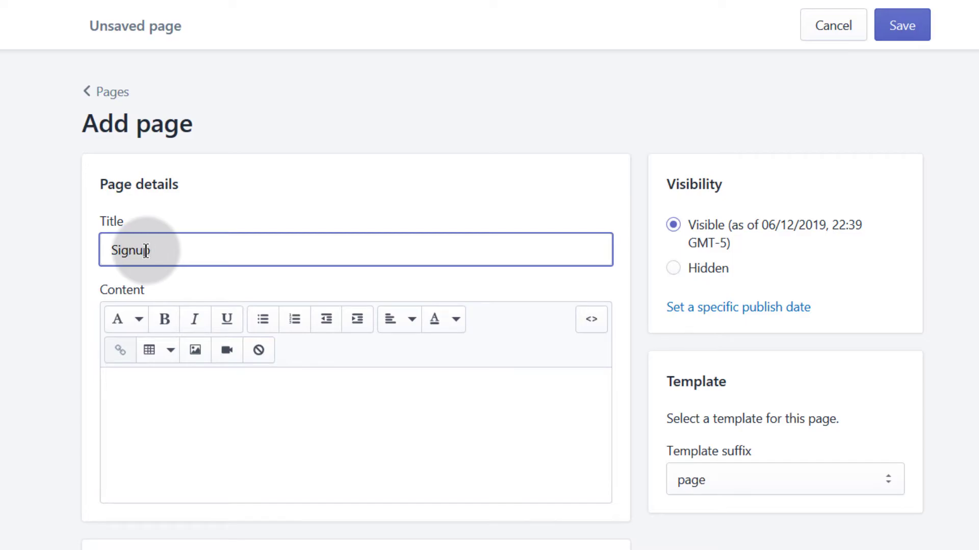
{"action": "left_click", "coordinate": [139, 394]}
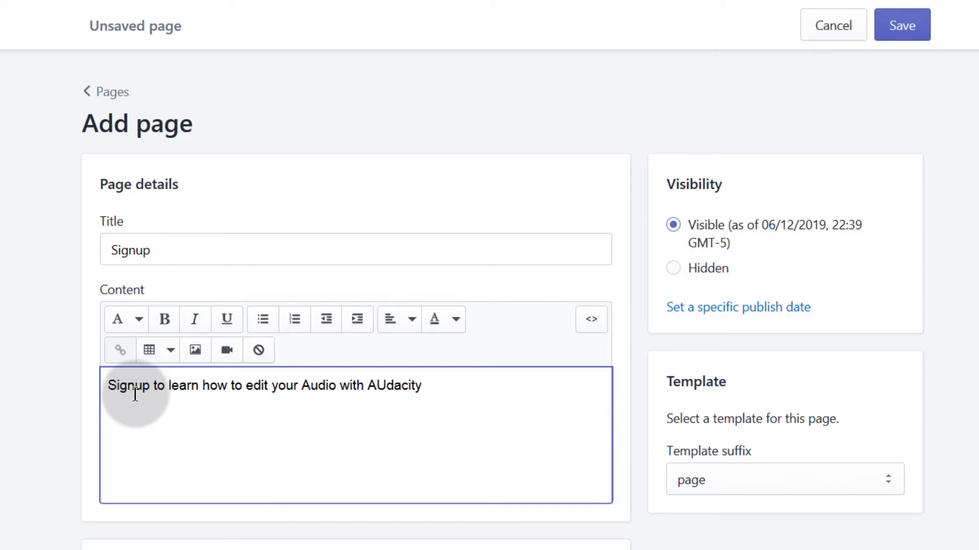
Show the page content as HTML and paste the GetResponse form script below the text.
{"action": "left_click", "coordinate": [592, 316]}
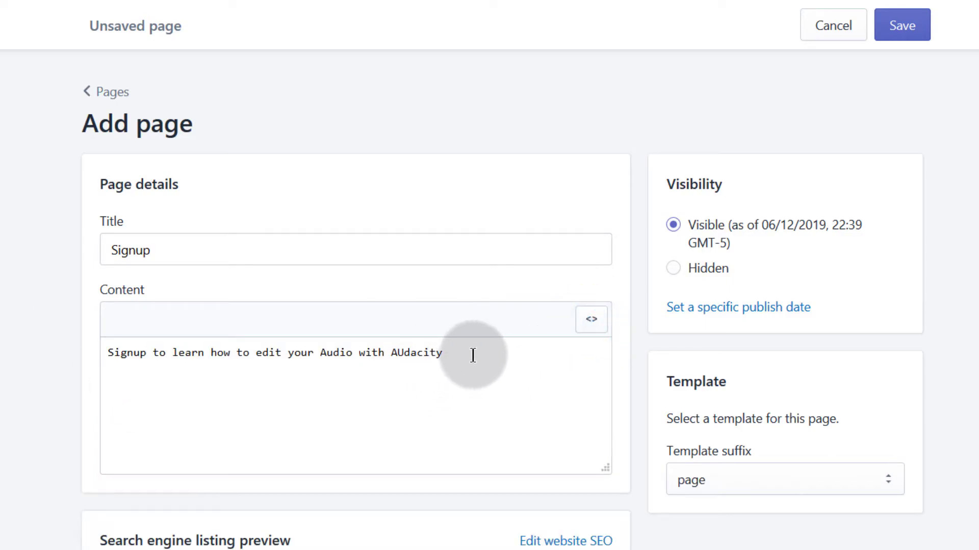
{"action": "left_click", "coordinate": [473, 355]}
{"action": "type", "text": "<script type=\"text/javascript\" src=\"https://app.getresponse.com/view_webform_v2.js?u=GQmd6&webforms_id=BKNCV\" data-webform-id=\"BKNCV\"></script>"}
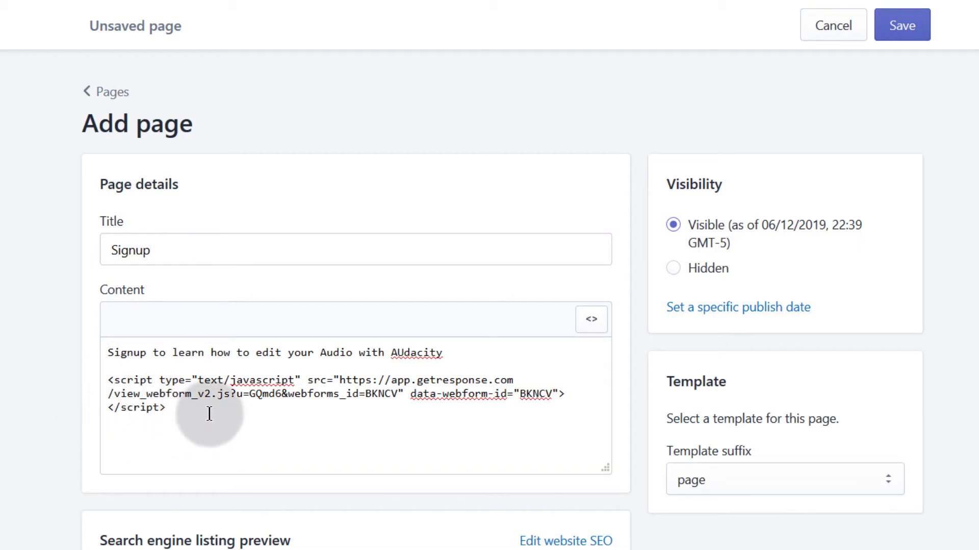
{"action": "left_click", "coordinate": [271, 449]}
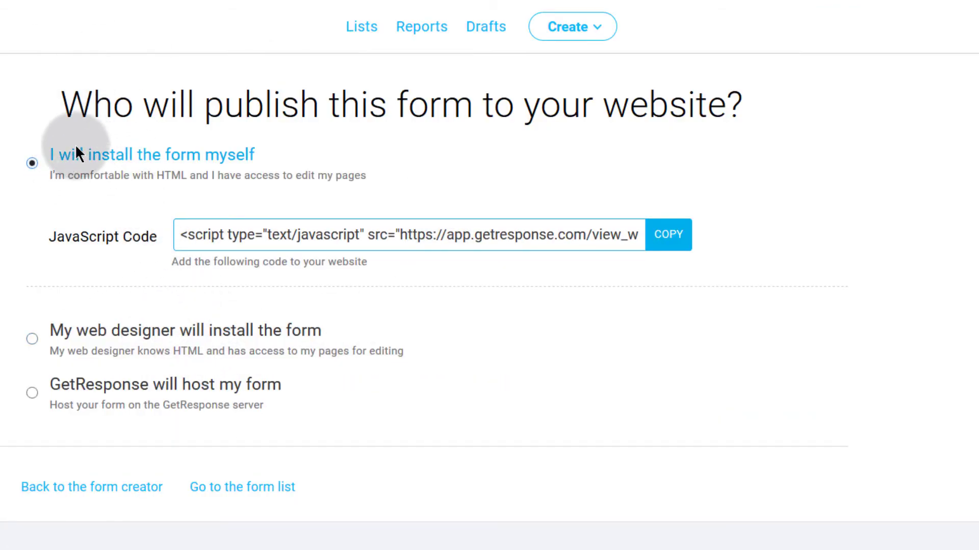
Switch to GetResponse, copy the form's JavaScript code again and return to the unsaved Shopify page.
{"action": "left_click", "coordinate": [219, 239]}
{"action": "left_click", "coordinate": [661, 235]}
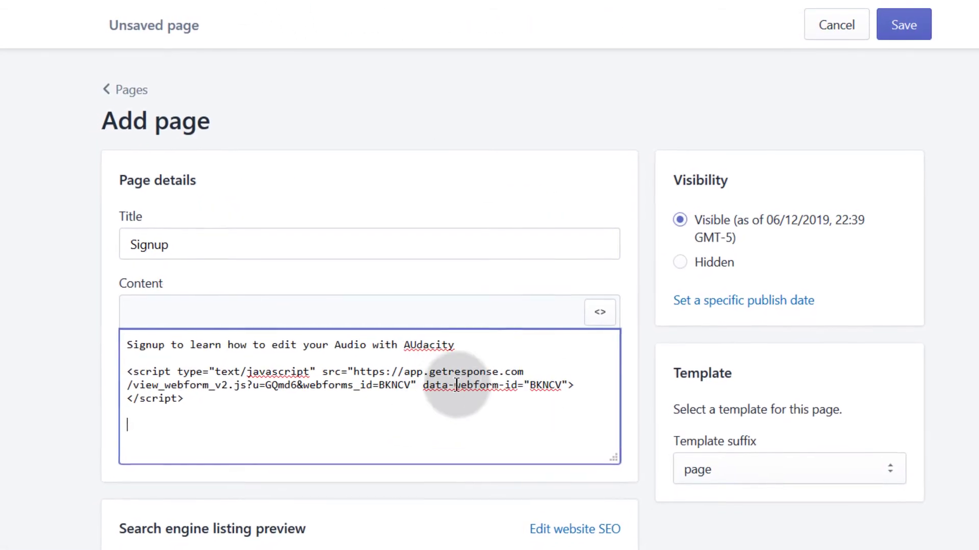
{"action": "scroll", "coordinate": [364, 545], "scroll_direction": "down", "scroll_amount": 1}
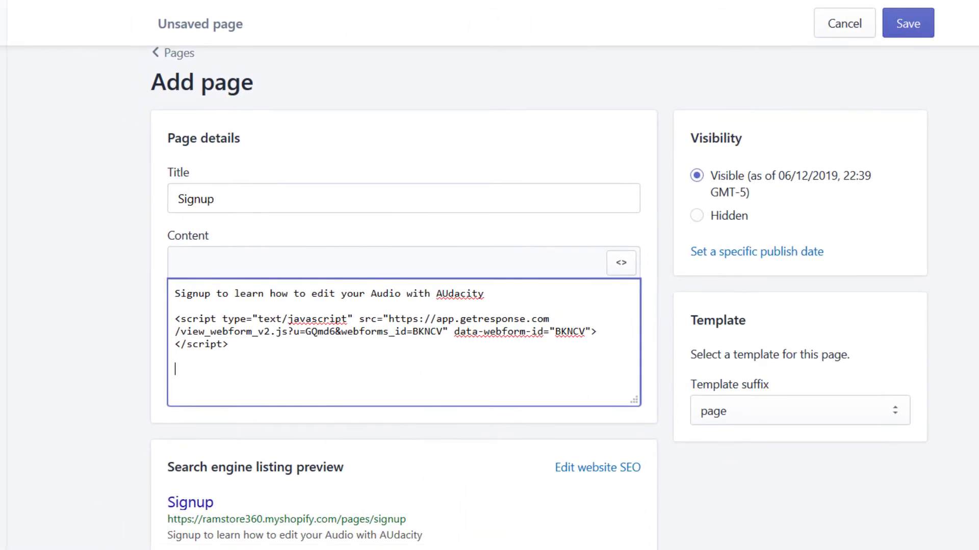
Save the new Signup page, open it on the online store in a new tab and look over the embedded form.
{"action": "left_click", "coordinate": [908, 23]}
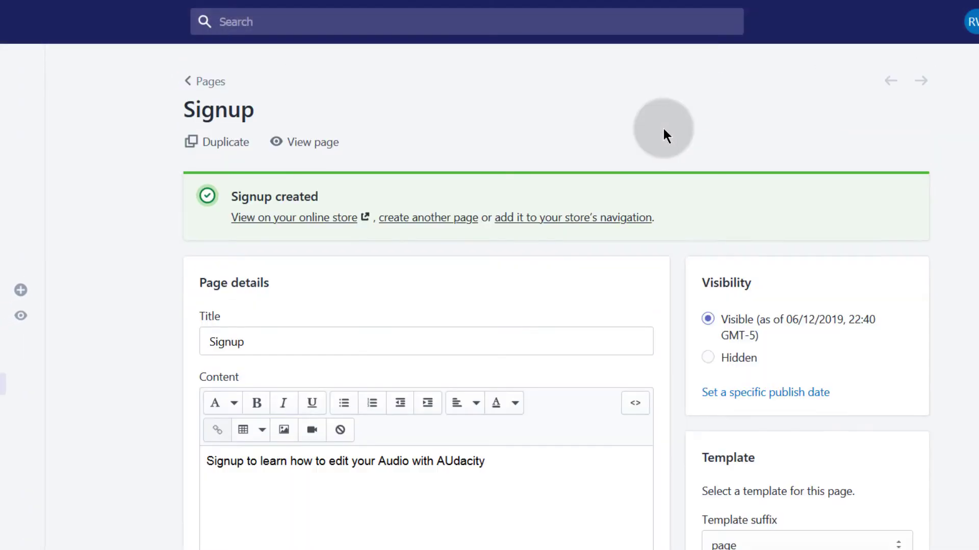
{"action": "right_click", "coordinate": [264, 220]}
{"action": "left_click", "coordinate": [300, 223]}
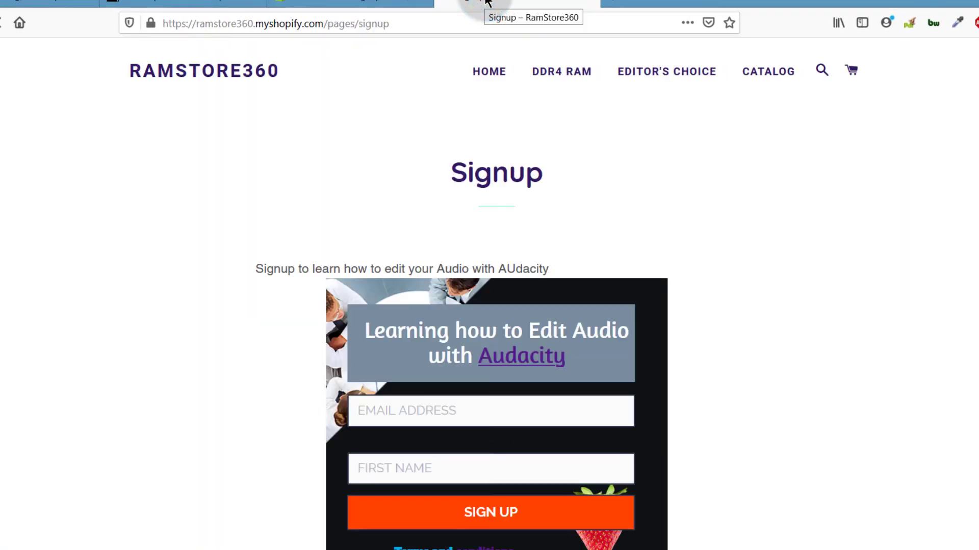
{"action": "scroll", "coordinate": [535, 367], "scroll_direction": "down", "scroll_amount": 4}
{"action": "scroll", "coordinate": [454, 345], "scroll_direction": "up", "scroll_amount": 4}
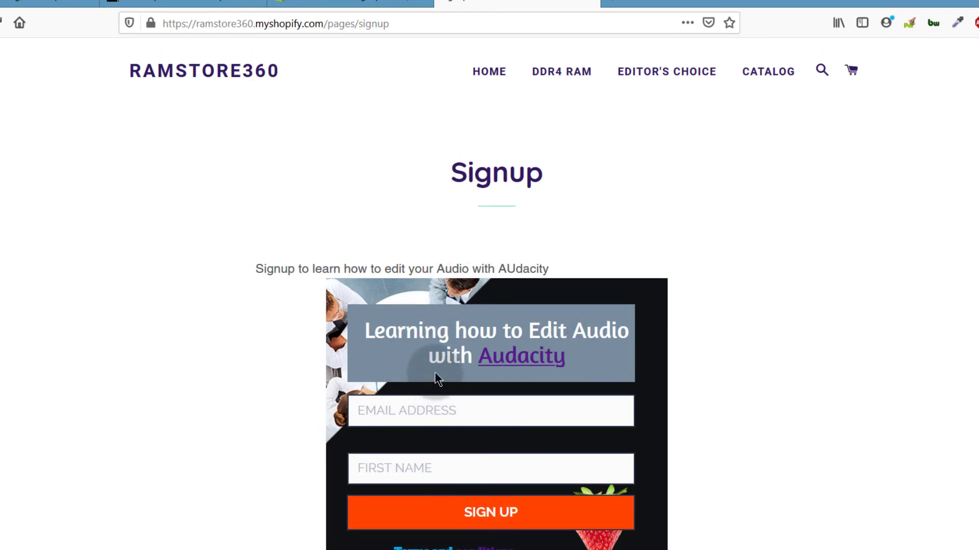
{"action": "scroll", "coordinate": [453, 362], "scroll_direction": "down", "scroll_amount": 4}
{"action": "scroll", "coordinate": [448, 338], "scroll_direction": "up", "scroll_amount": 4}
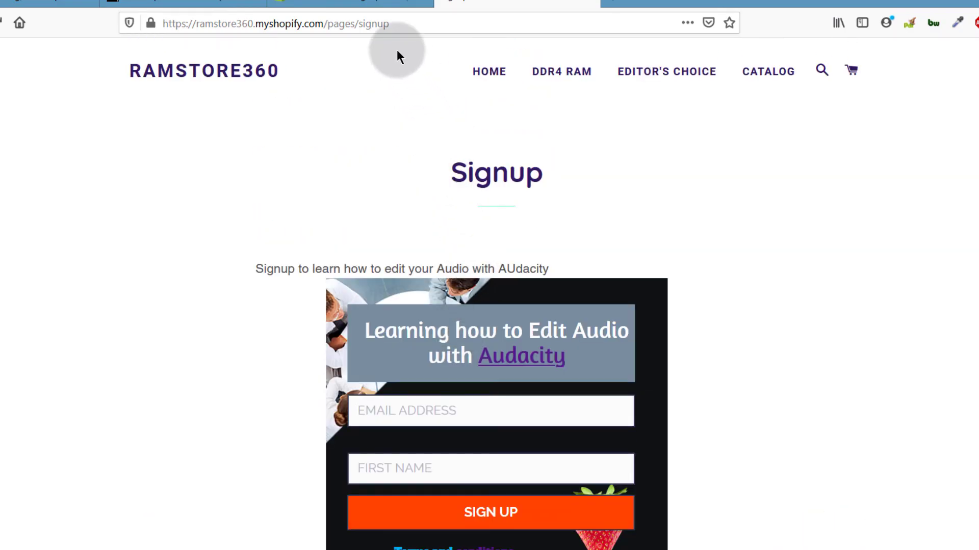
Return to the Signup page's editor in the Shopify admin and show its content as HTML.
{"action": "left_click", "coordinate": [318, 6]}
{"action": "scroll", "coordinate": [293, 426], "scroll_direction": "down", "scroll_amount": 2}
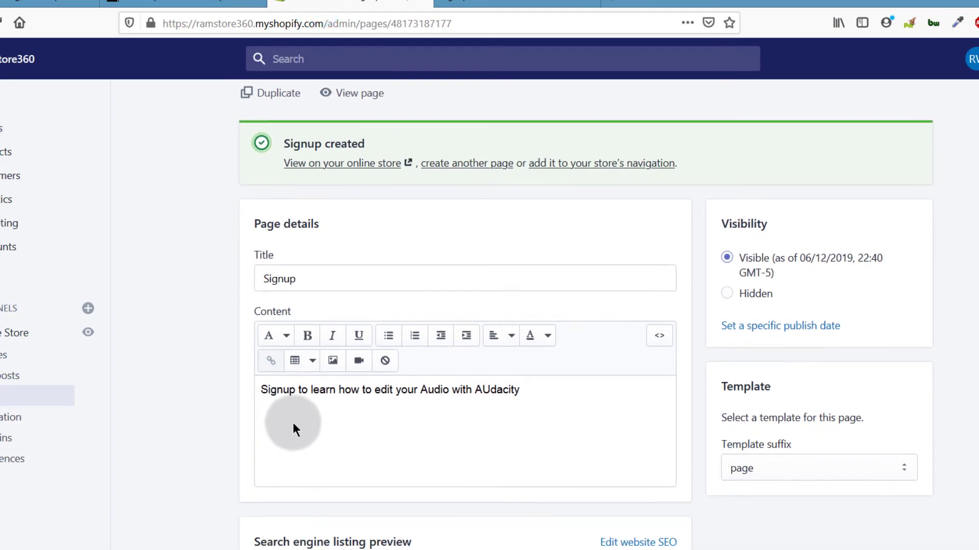
{"action": "left_click", "coordinate": [261, 388]}
{"action": "left_click", "coordinate": [525, 389]}
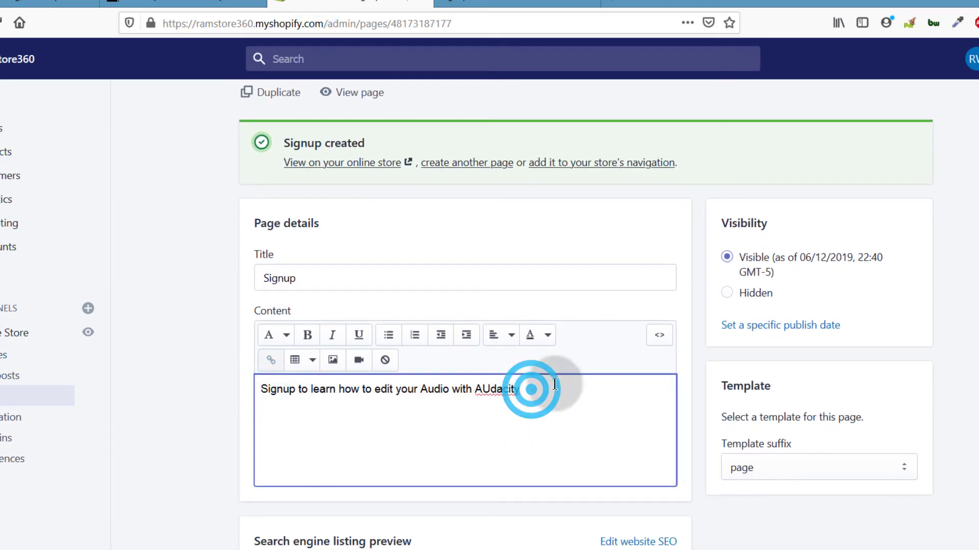
{"action": "left_click", "coordinate": [667, 340]}
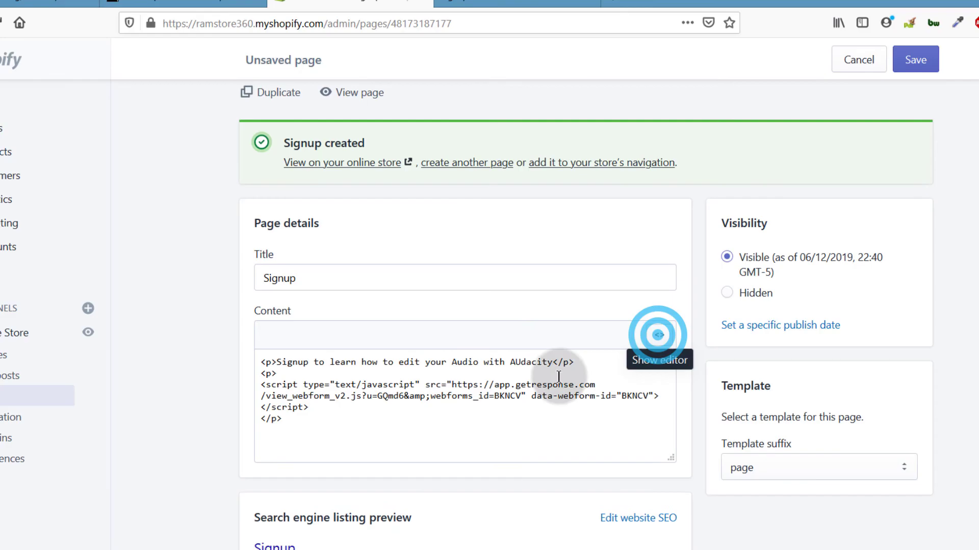
Examine the Signup page's HTML, highlighting the intro paragraph above the GetResponse script.
{"action": "left_click", "coordinate": [397, 384]}
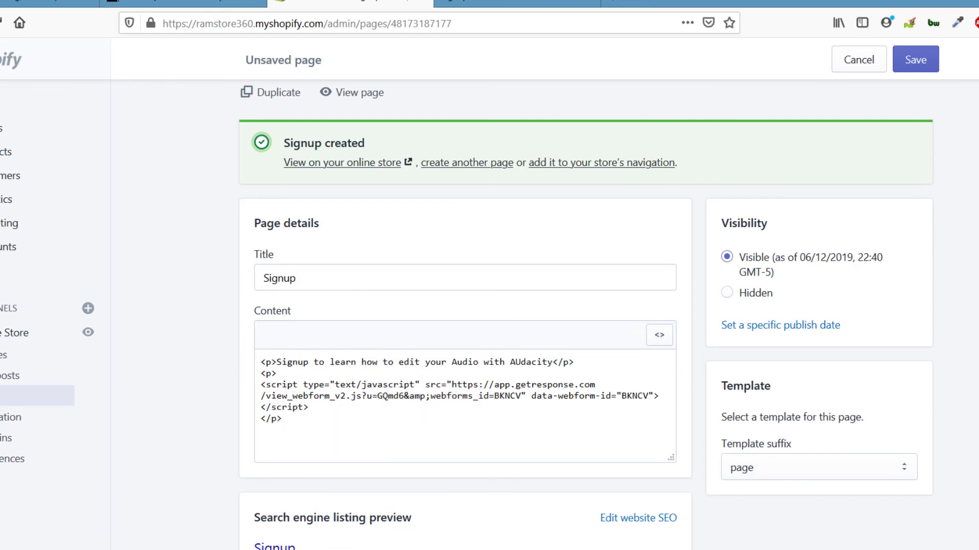
{"action": "scroll", "coordinate": [356, 448], "scroll_direction": "down", "scroll_amount": 1}
{"action": "scroll", "coordinate": [359, 426], "scroll_direction": "up", "scroll_amount": 3}
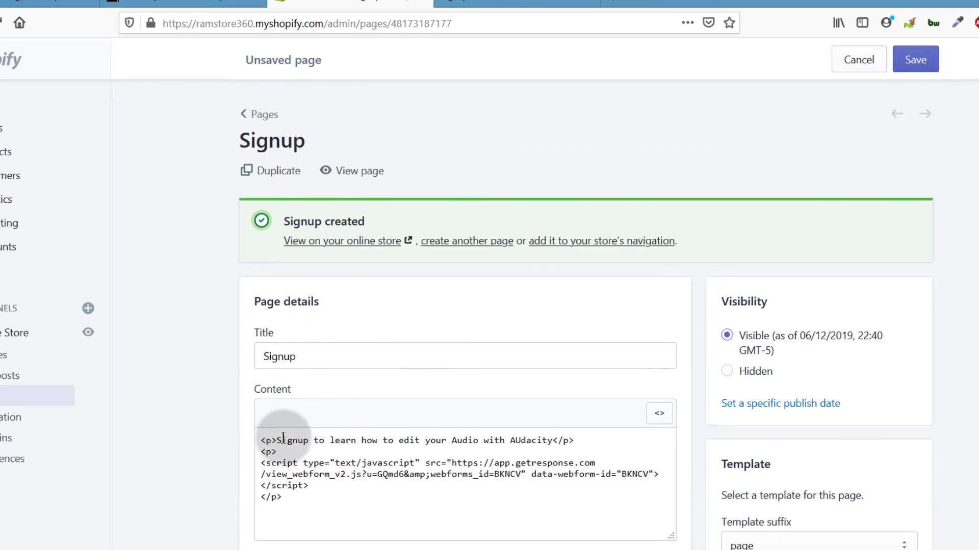
{"action": "left_click_drag", "start_coordinate": [281, 452], "coordinate": [246, 437]}
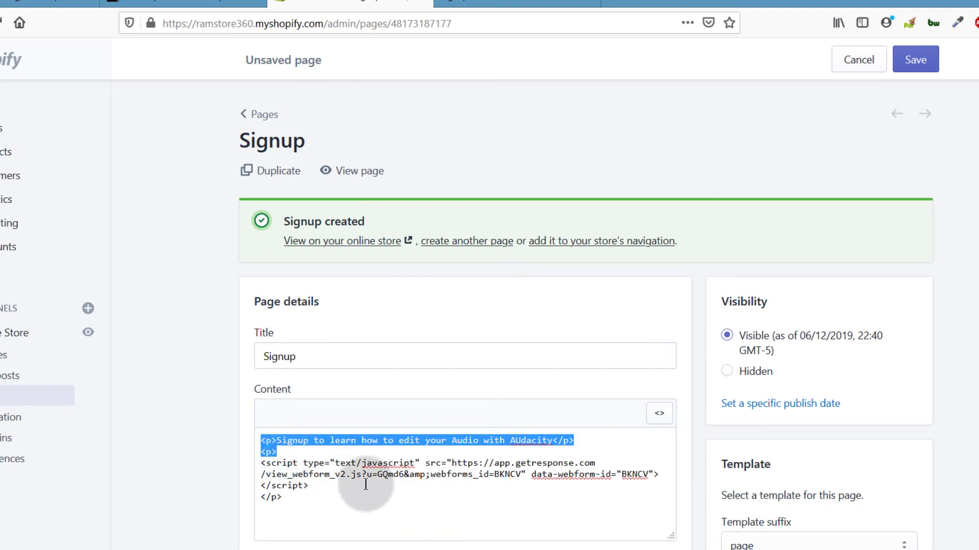
{"action": "left_click", "coordinate": [236, 435]}
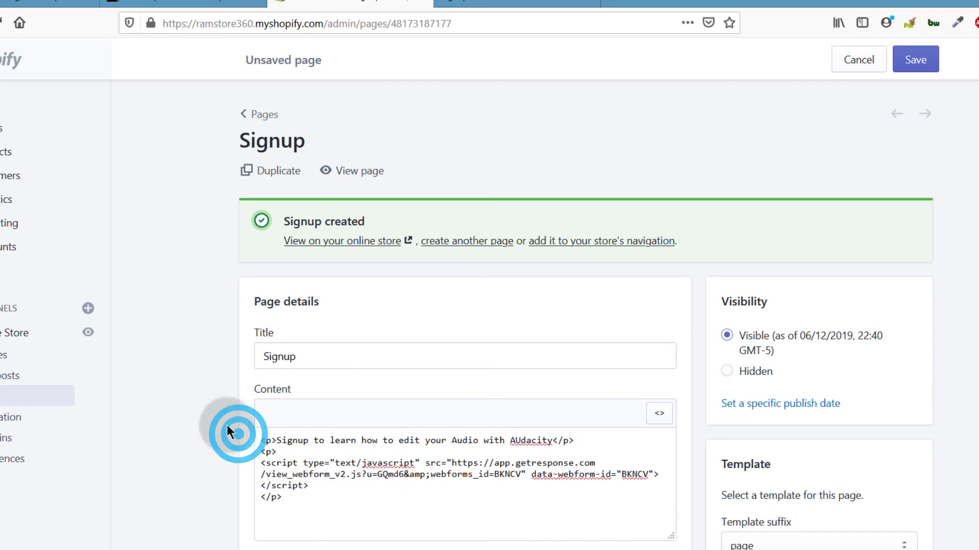
Switch to GetResponse's form publishing page and choose the "GetResponse will host my form" option.
{"action": "left_click", "coordinate": [46, 4]}
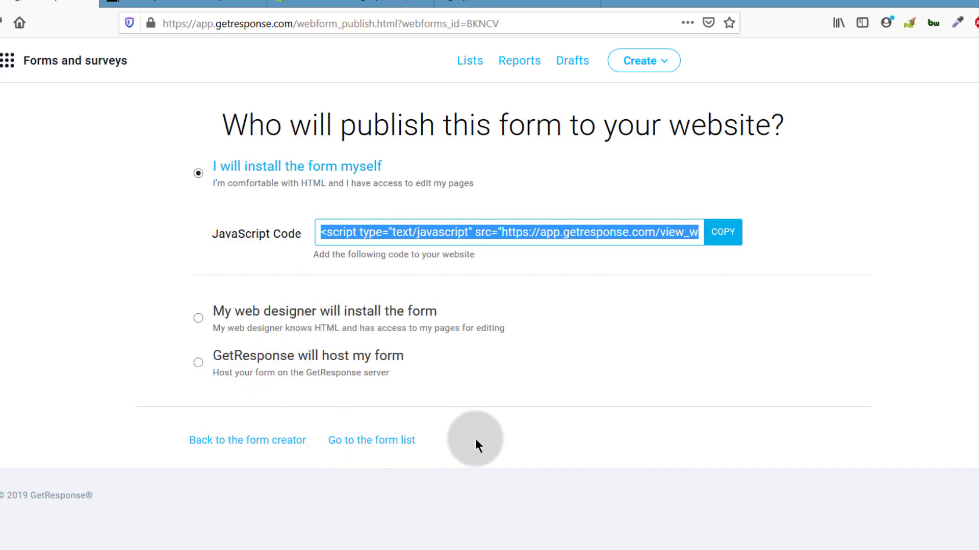
{"action": "left_click", "coordinate": [498, 377]}
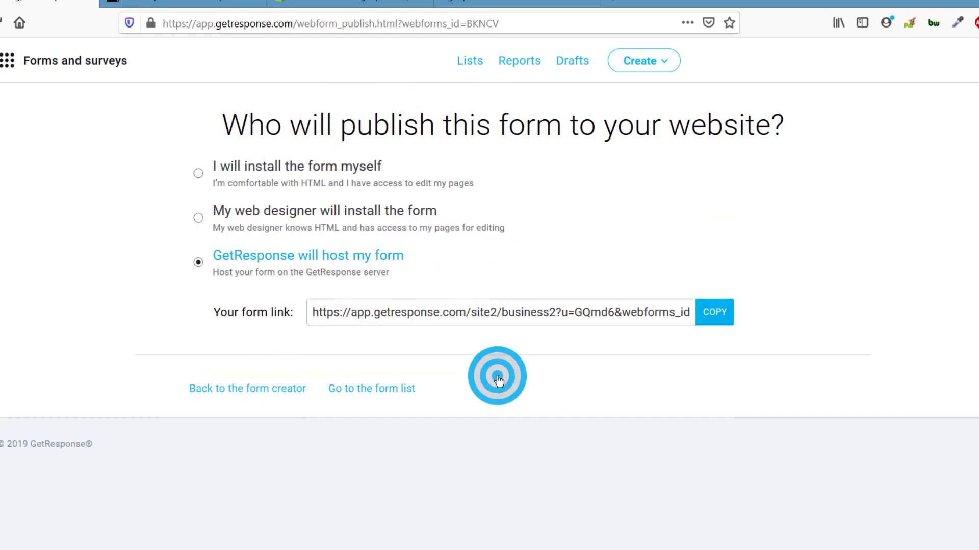